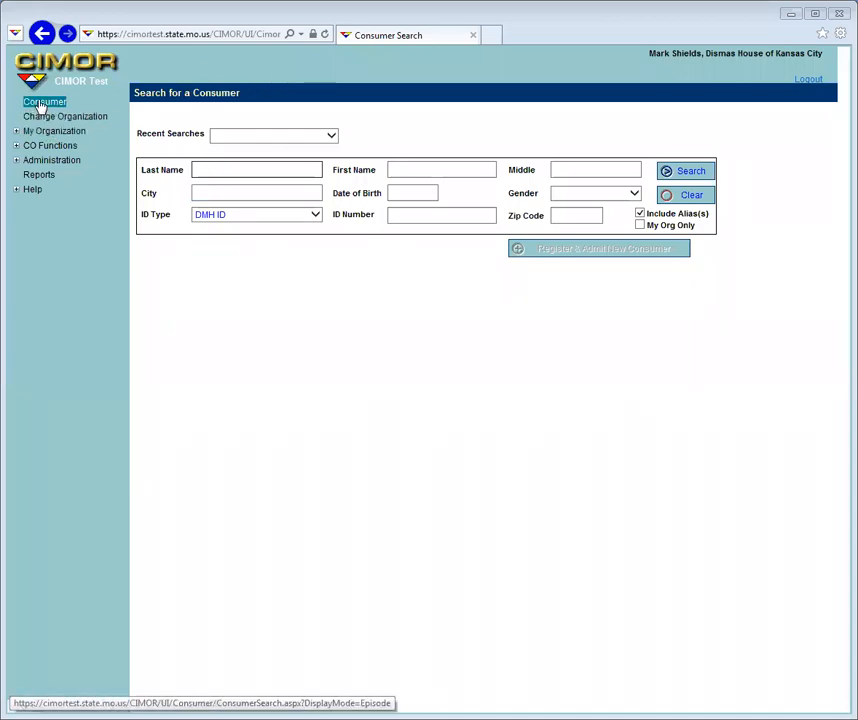
Step: Search for the consumer by entering the last name and first name
{"action": "left_click", "coordinate": [245, 168]}
{"action": "type", "text": "recovery"}
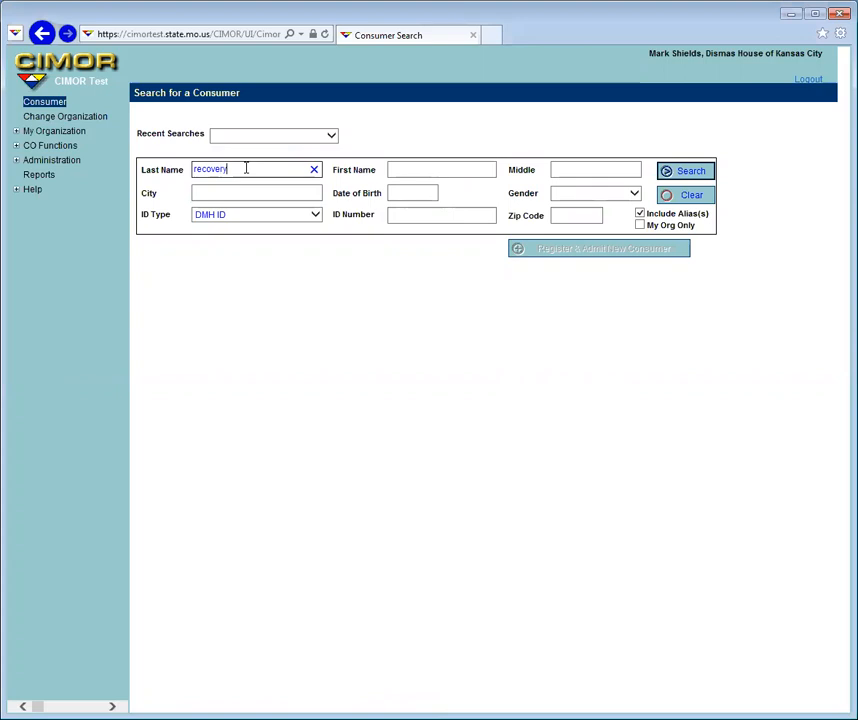
{"action": "left_click", "coordinate": [426, 167]}
{"action": "type", "text": "jane"}
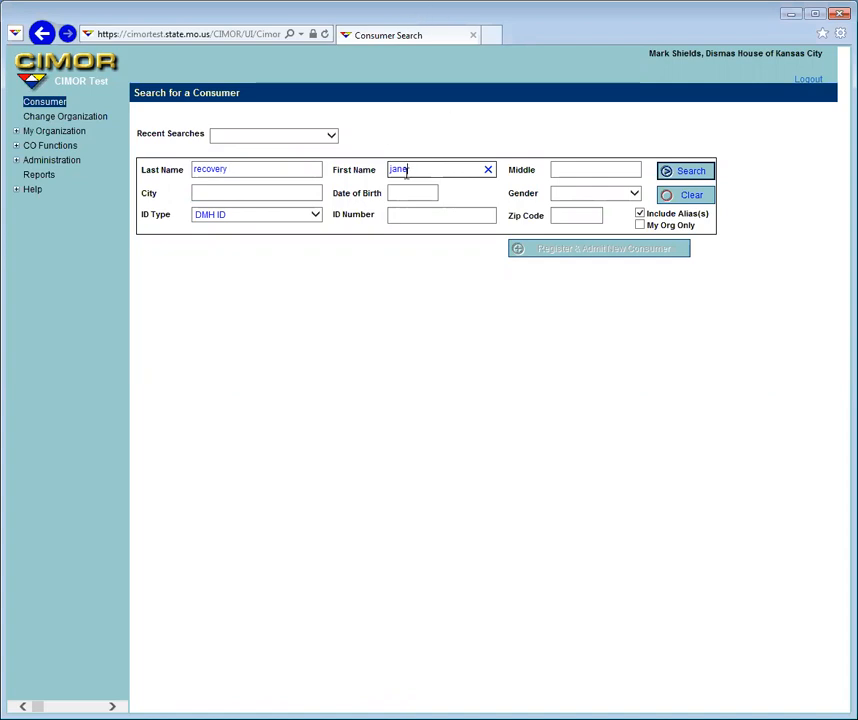
{"action": "left_click", "coordinate": [695, 175]}
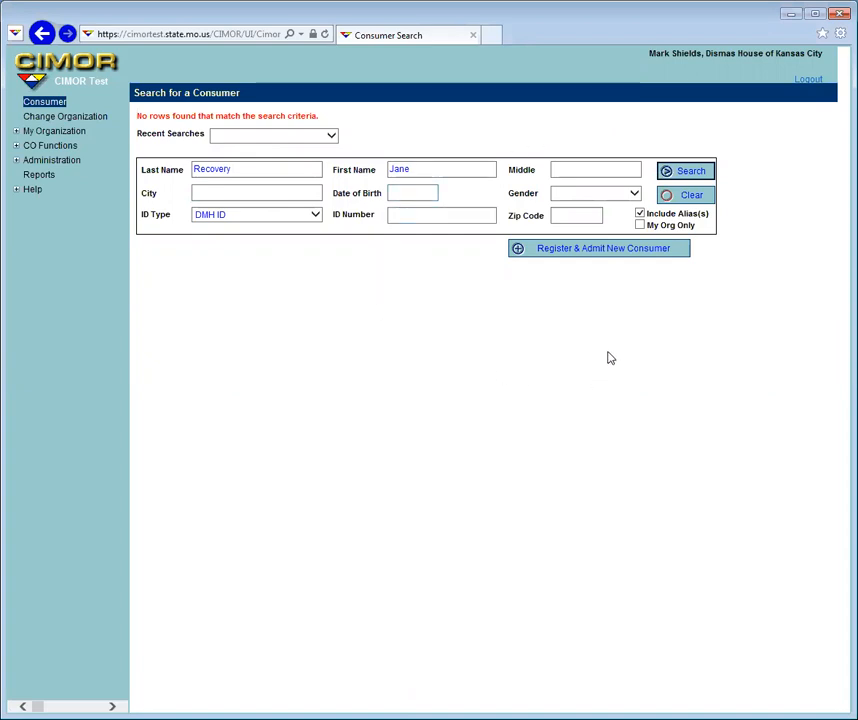
Step: Start registering and admitting a new consumer, entering the date of birth, gender Female and hearing status Normal
{"action": "left_click", "coordinate": [592, 250]}
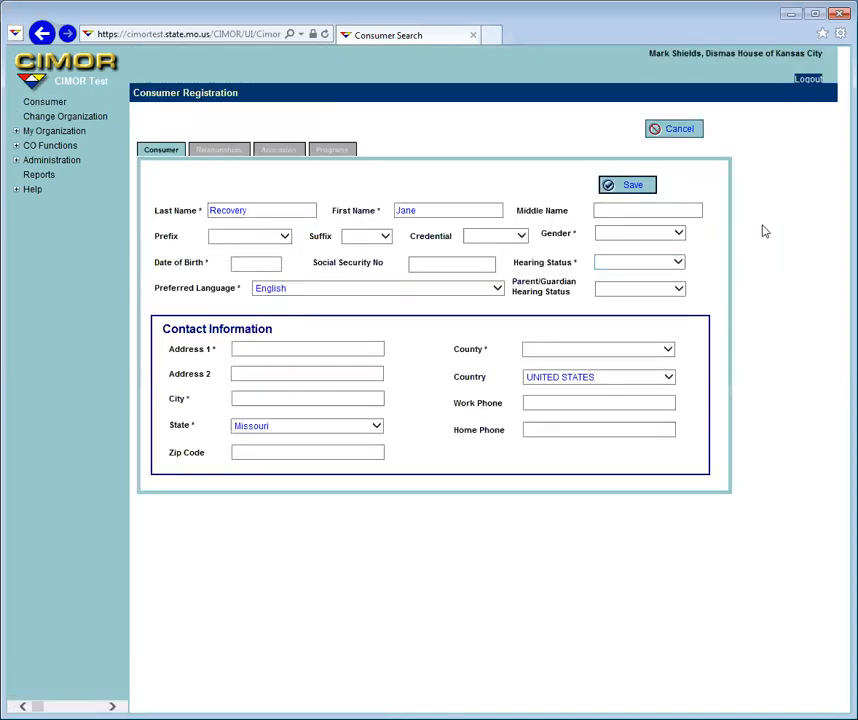
{"action": "left_click", "coordinate": [253, 264]}
{"action": "type", "text": "1"}
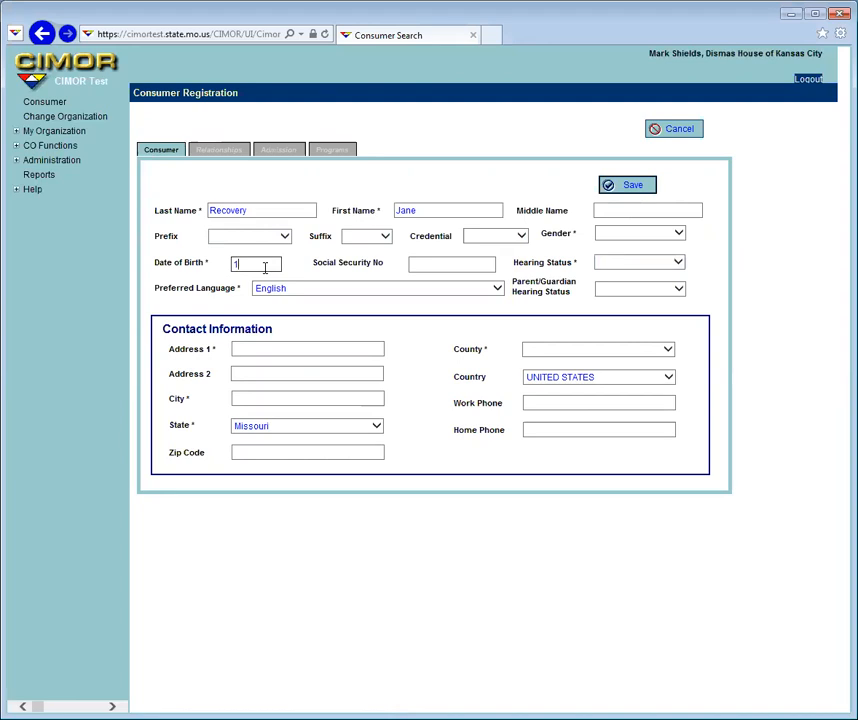
{"action": "type", "text": "-1-1980"}
{"action": "left_click", "coordinate": [609, 237]}
{"action": "left_click", "coordinate": [619, 260]}
{"action": "left_click", "coordinate": [620, 268]}
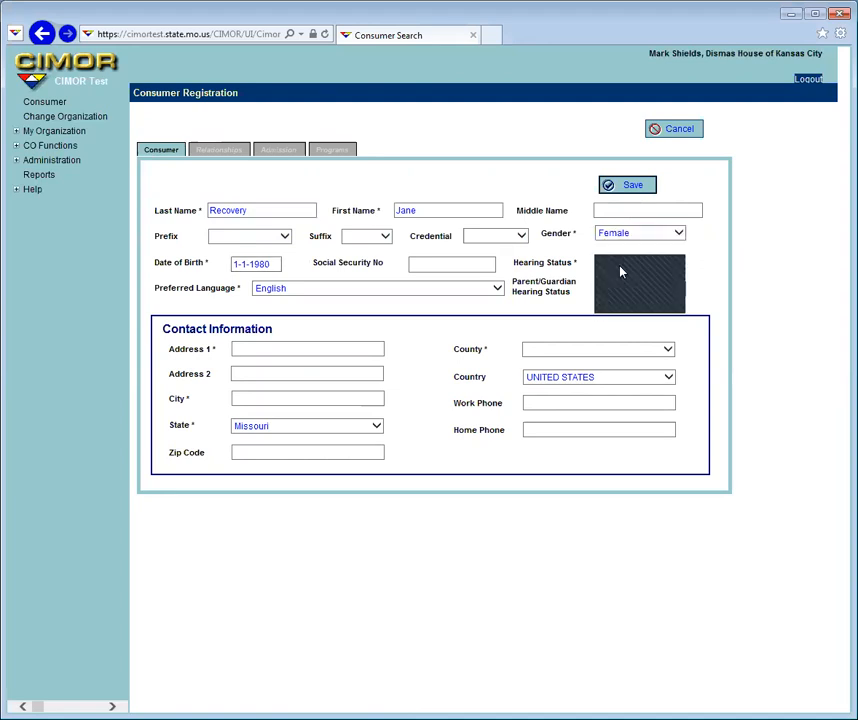
{"action": "left_click", "coordinate": [624, 282]}
Step: Fill in the consumer's street address, city and zip code, set the county to COLE, and save and confirm the registration
{"action": "left_click", "coordinate": [252, 350]}
{"action": "left_click", "coordinate": [252, 352]}
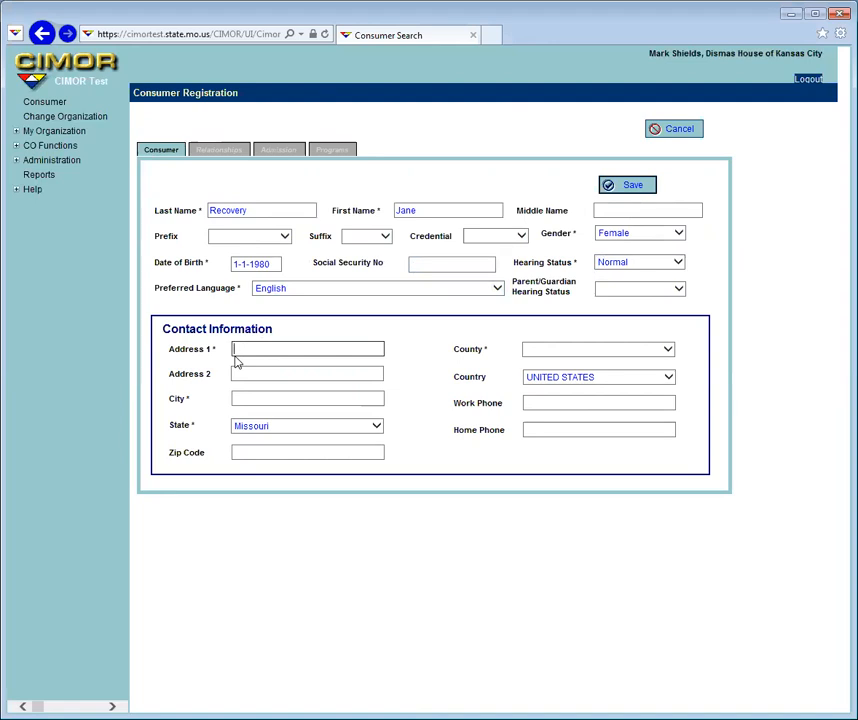
{"action": "type", "text": "101 main st"}
{"action": "key", "text": "Tab"}
{"action": "left_click", "coordinate": [278, 401]}
{"action": "type", "text": "Jeff"}
{"action": "left_click", "coordinate": [249, 452]}
{"action": "type", "text": "65101"}
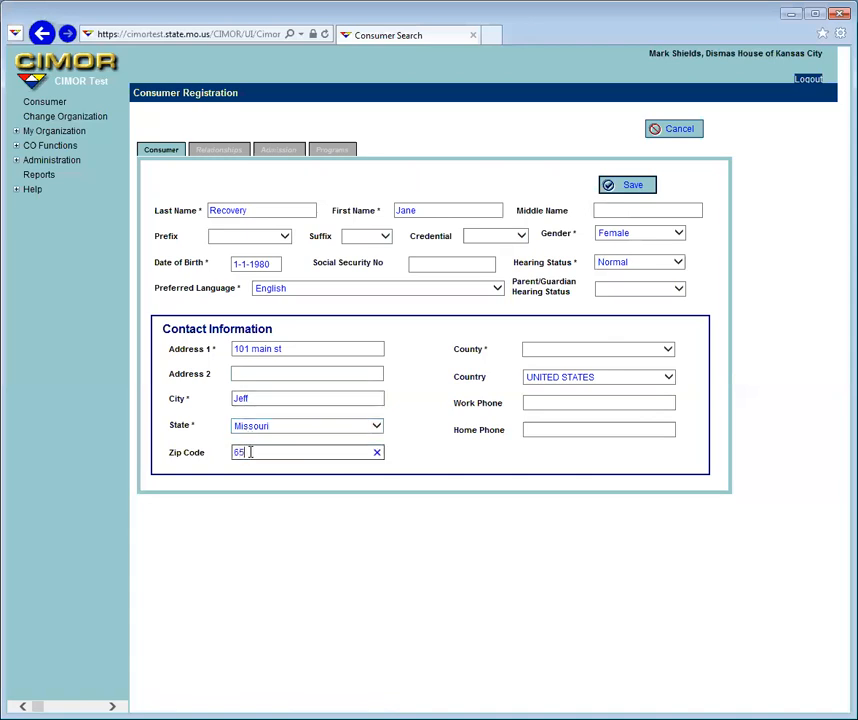
{"action": "left_click", "coordinate": [580, 352]}
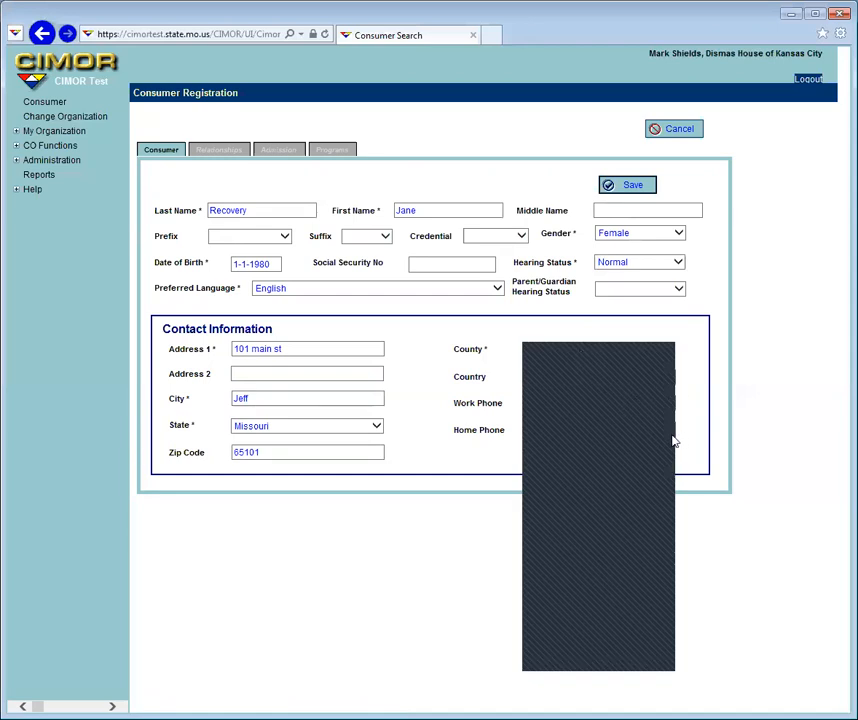
{"action": "left_click", "coordinate": [607, 451]}
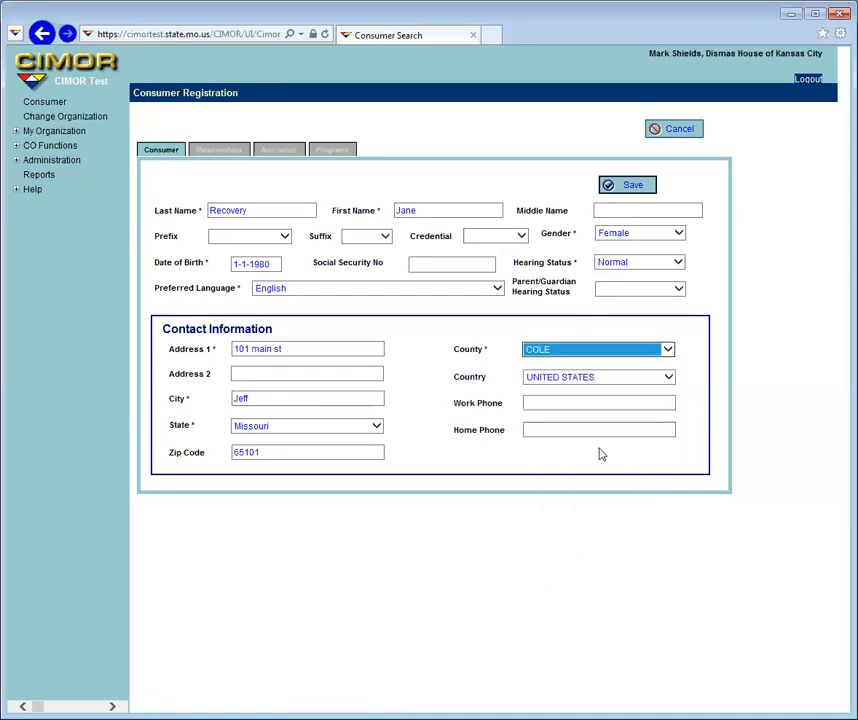
{"action": "left_click", "coordinate": [634, 187]}
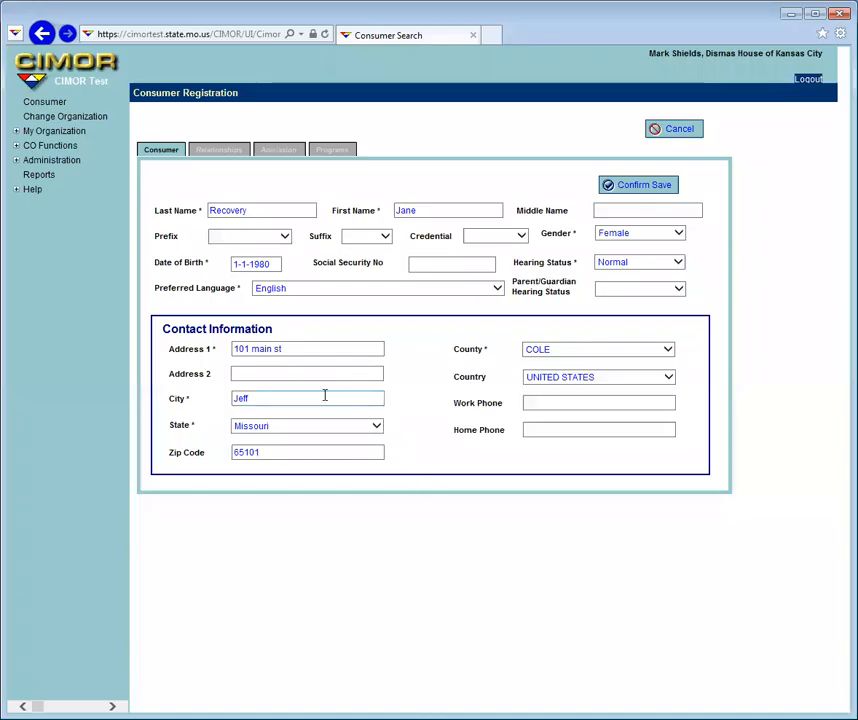
{"action": "left_click", "coordinate": [655, 190]}
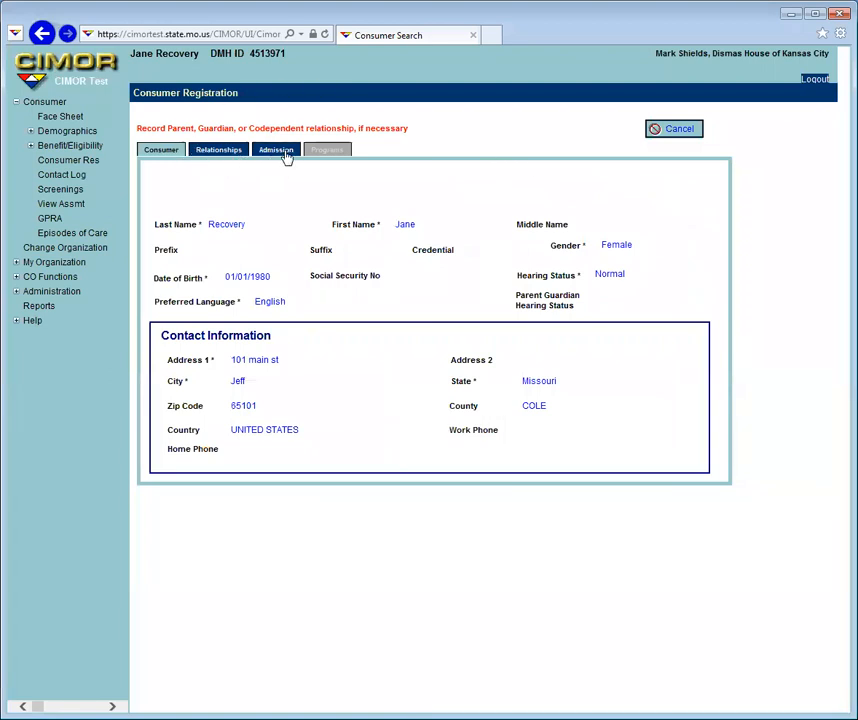
Step: Begin the consumer's admission record with division ADA and admission date 7-25-2018
{"action": "left_click", "coordinate": [223, 155]}
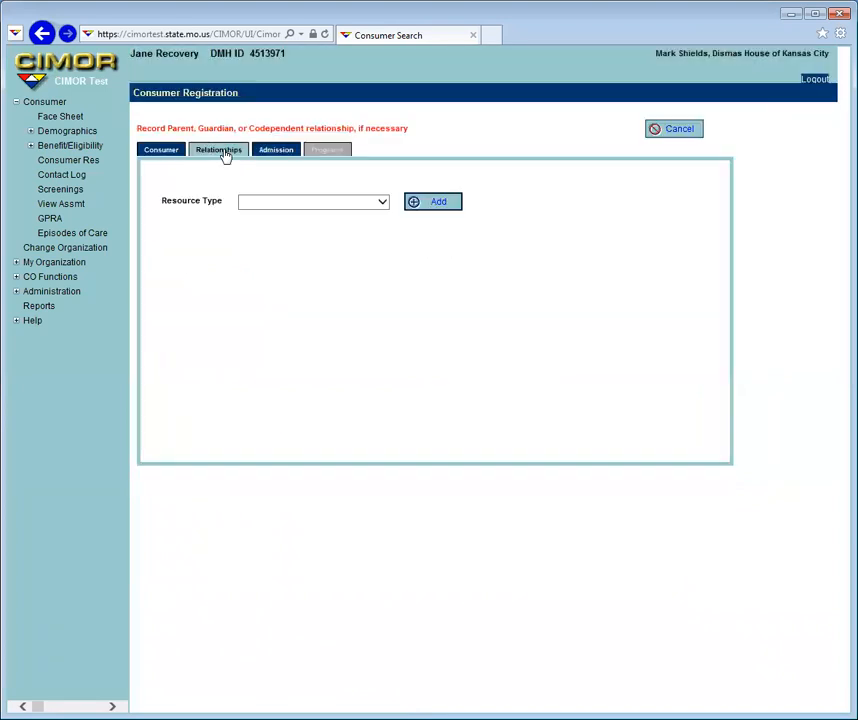
{"action": "left_click", "coordinate": [275, 152]}
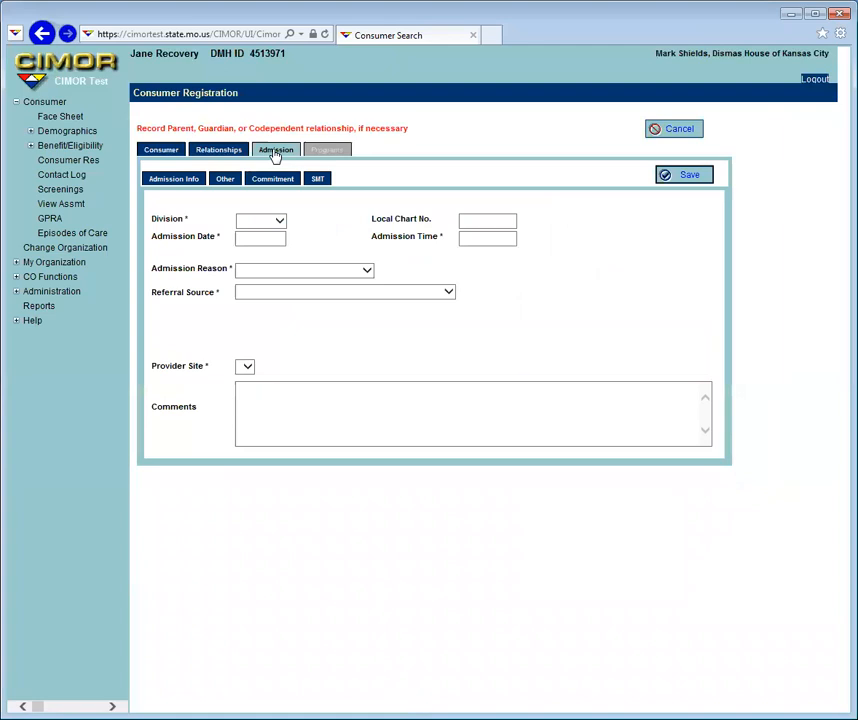
{"action": "left_click", "coordinate": [264, 221]}
{"action": "left_click", "coordinate": [263, 239]}
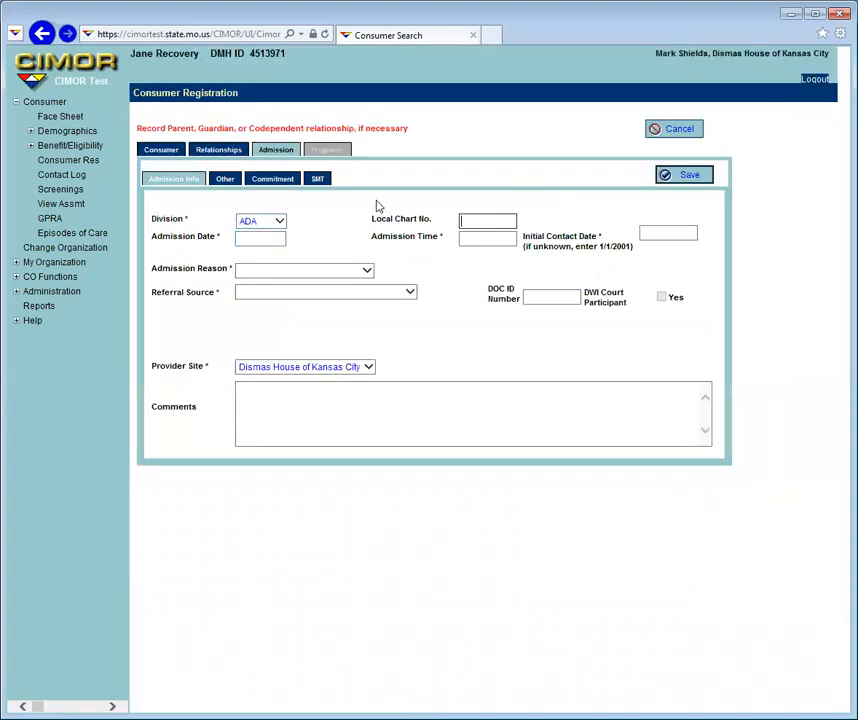
{"action": "left_click", "coordinate": [250, 237]}
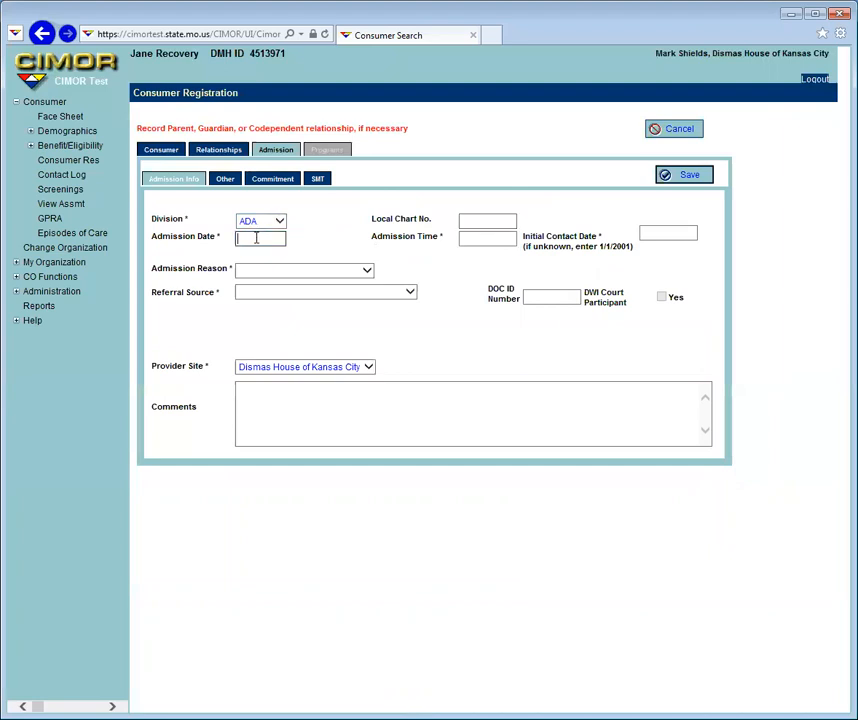
{"action": "type", "text": "7-1"}
{"action": "key", "text": "BackSpace"}
{"action": "type", "text": "25-2018"}
Step: Set the admission time to 8:00 am and the initial contact date to 7-25-2018
{"action": "left_click", "coordinate": [465, 237]}
{"action": "type", "text": "1:00 am"}
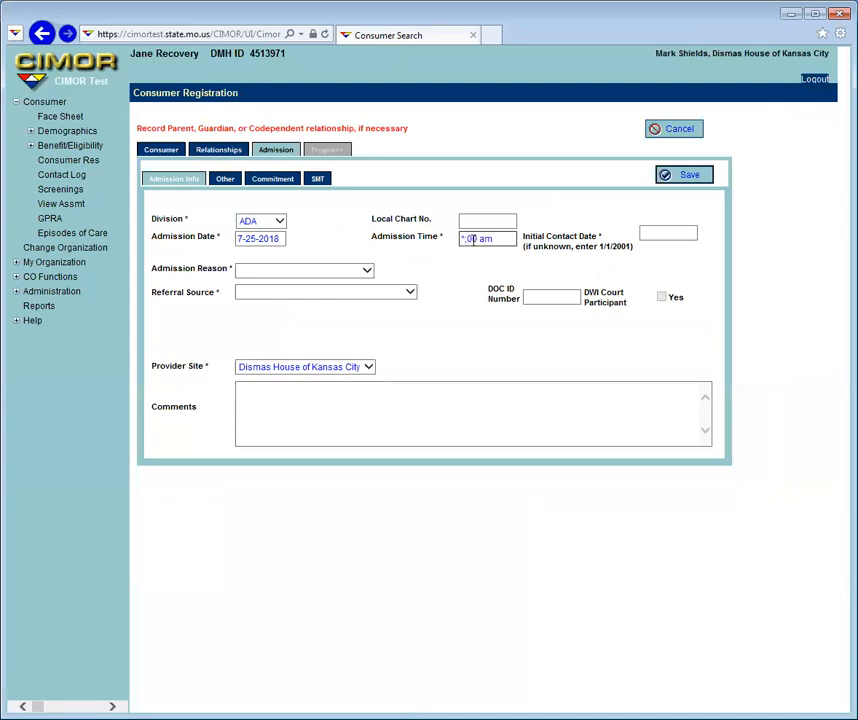
{"action": "left_click_drag", "start_coordinate": [484, 236], "coordinate": [446, 234]}
{"action": "key", "text": "BackSpace"}
{"action": "type", "text": "8:00 am"}
{"action": "left_click", "coordinate": [669, 232]}
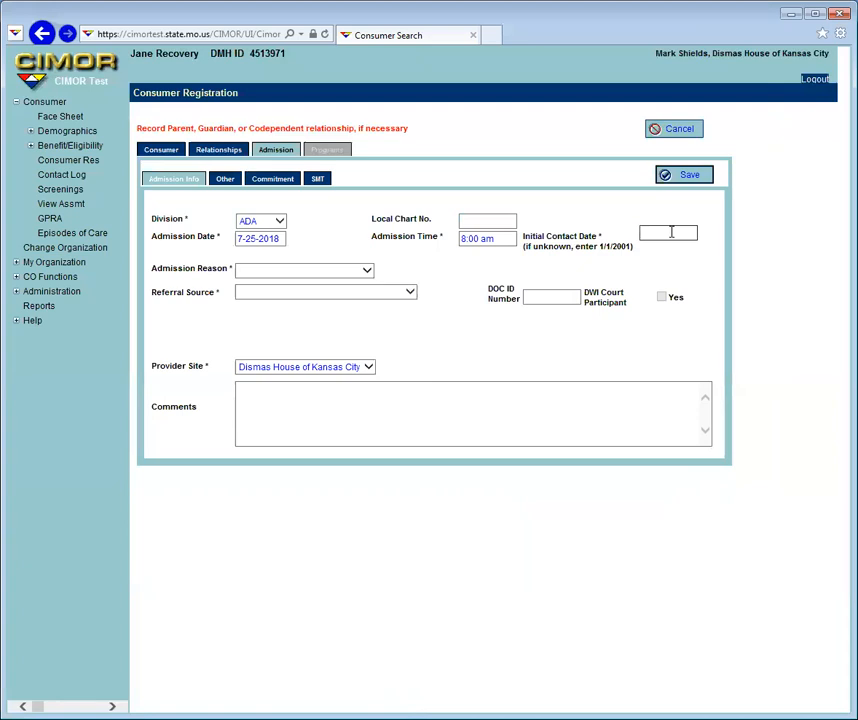
{"action": "type", "text": "7-25-2018"}
Step: Set the admission reason to Criteria met and the referral source to Self
{"action": "left_click", "coordinate": [300, 270]}
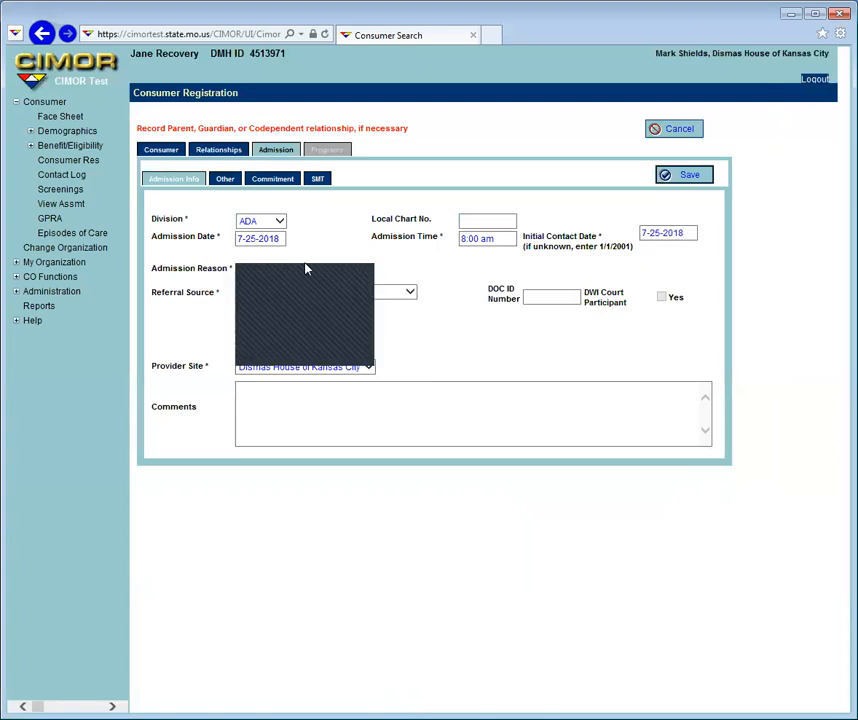
{"action": "left_click", "coordinate": [291, 343]}
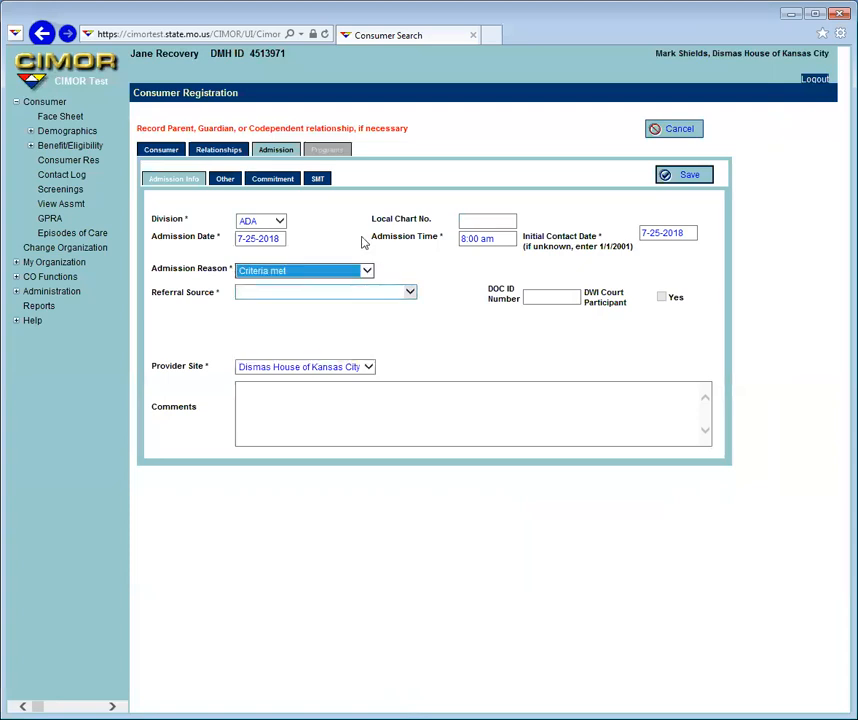
{"action": "left_click", "coordinate": [370, 297]}
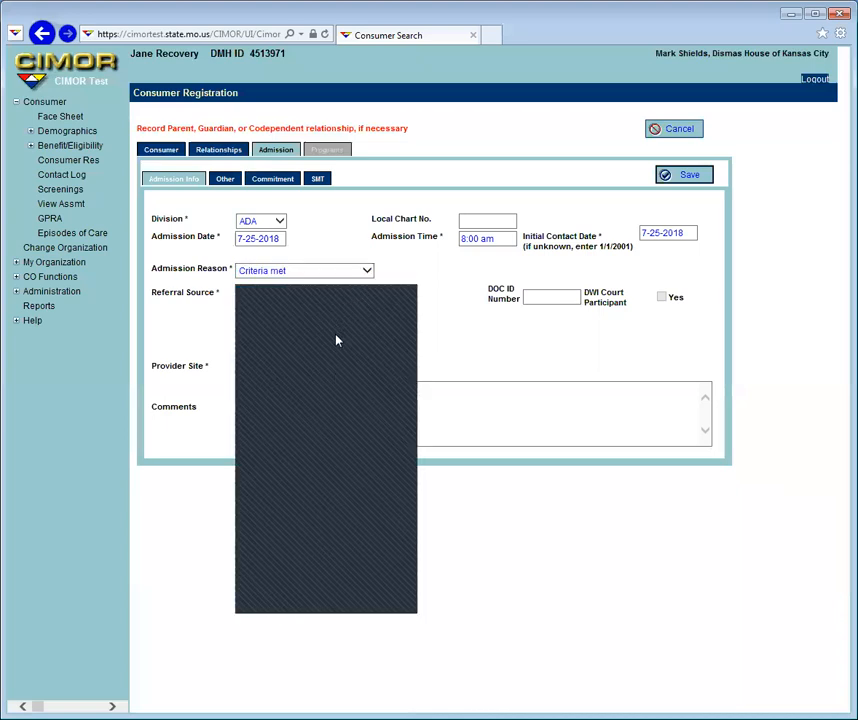
{"action": "left_click", "coordinate": [303, 607]}
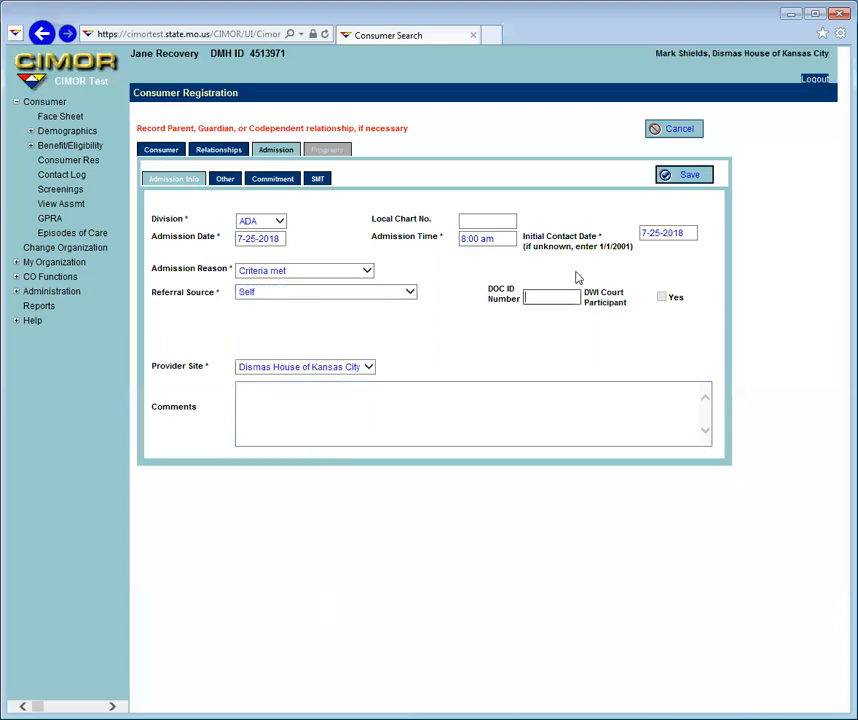
{"action": "key", "text": "Tab"}
Step: Record the other admission details: employment Employed - Part Time(<35 hrs/wk), race White, Not of Hispanic Origin, and 0 children in care
{"action": "left_click", "coordinate": [229, 182]}
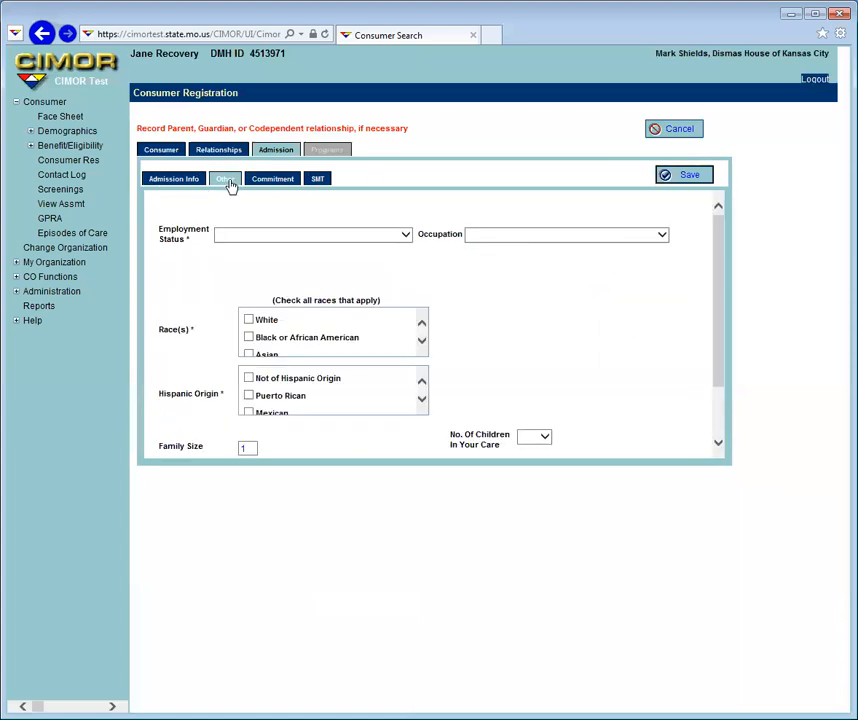
{"action": "left_click", "coordinate": [379, 239]}
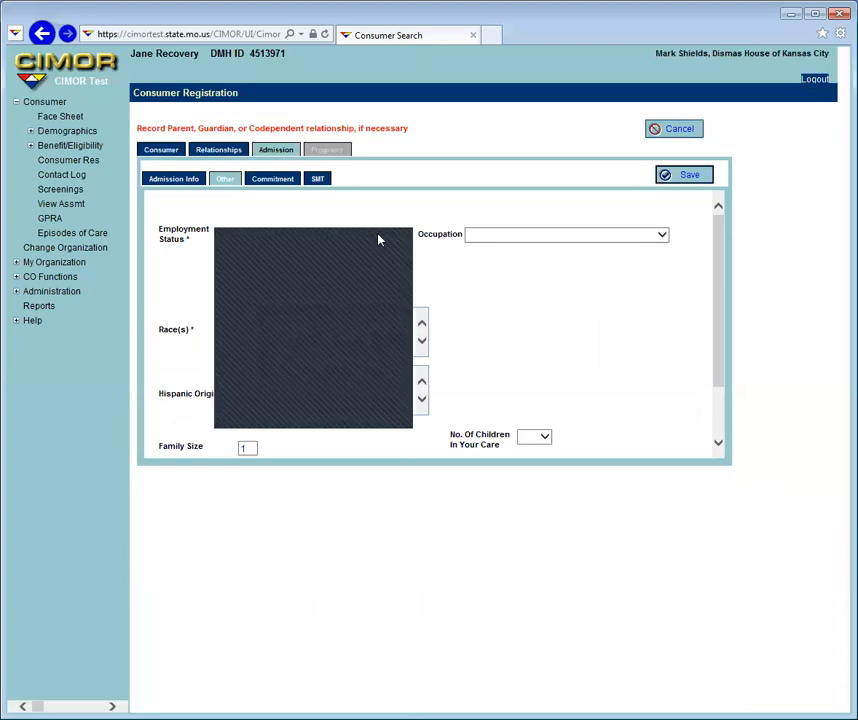
{"action": "left_click", "coordinate": [279, 266]}
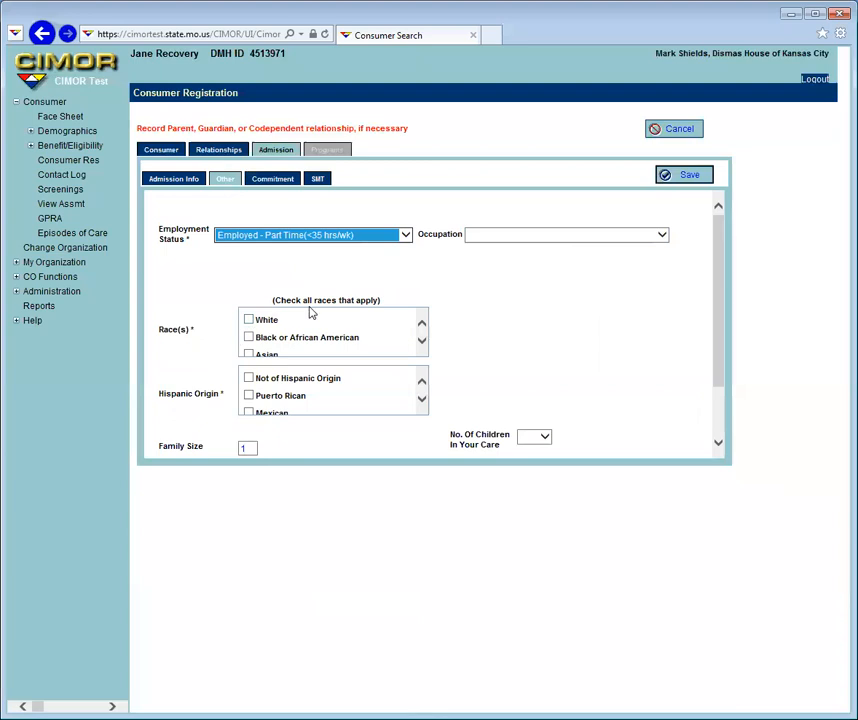
{"action": "left_click", "coordinate": [248, 319]}
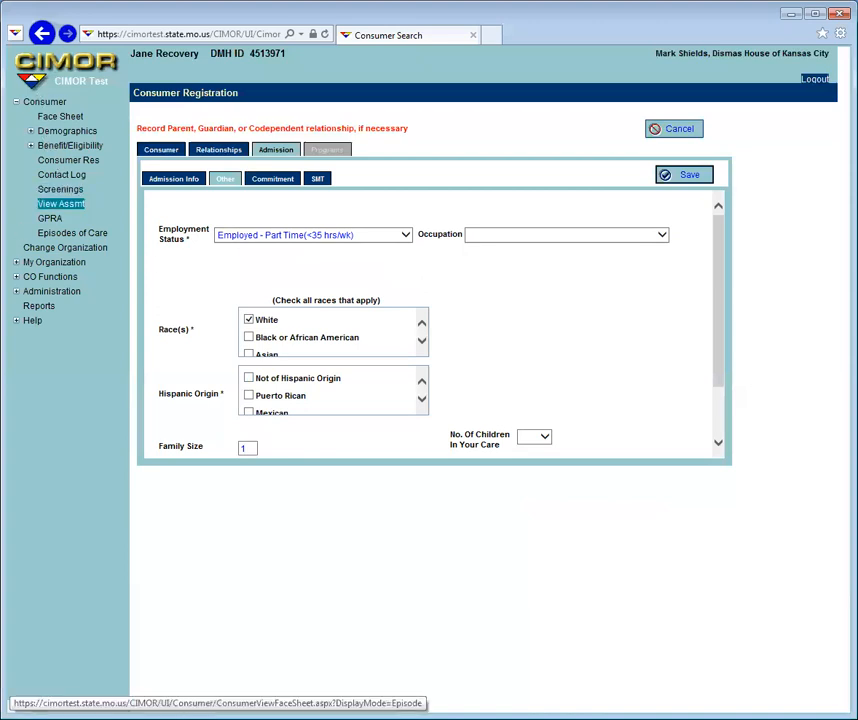
{"action": "left_click", "coordinate": [249, 379]}
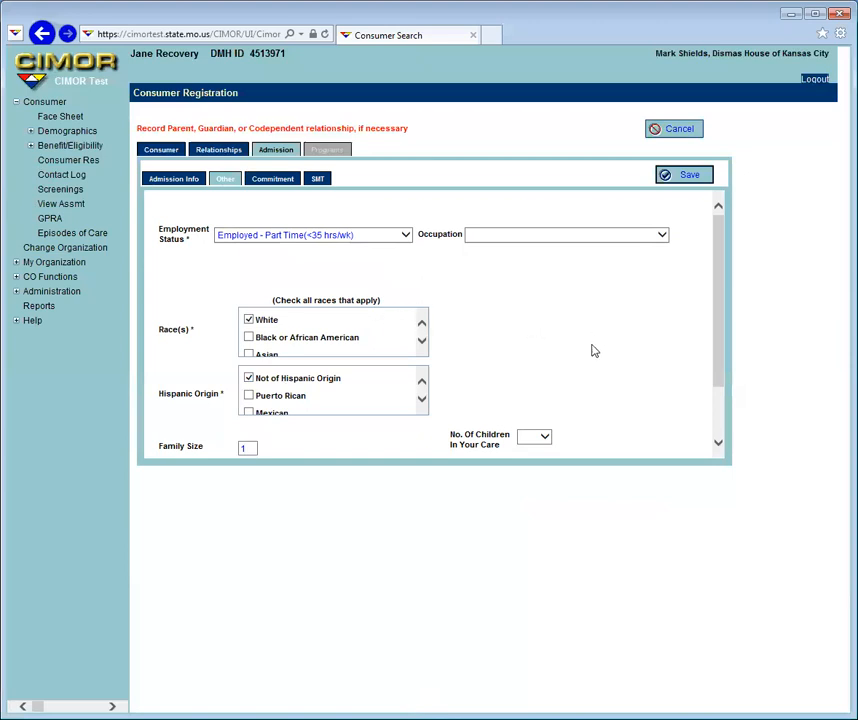
{"action": "left_click", "coordinate": [545, 439]}
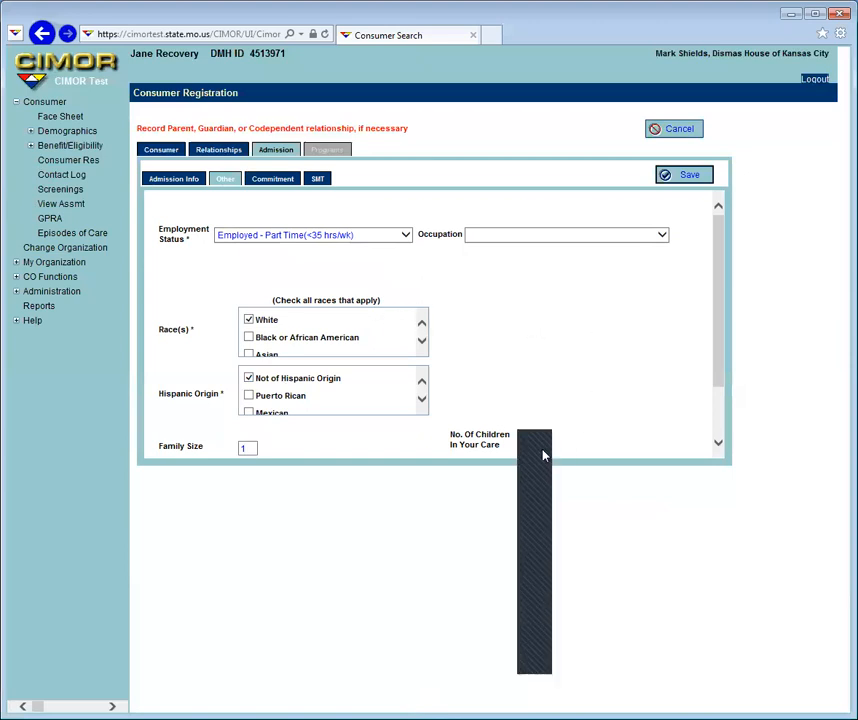
{"action": "left_click", "coordinate": [541, 453]}
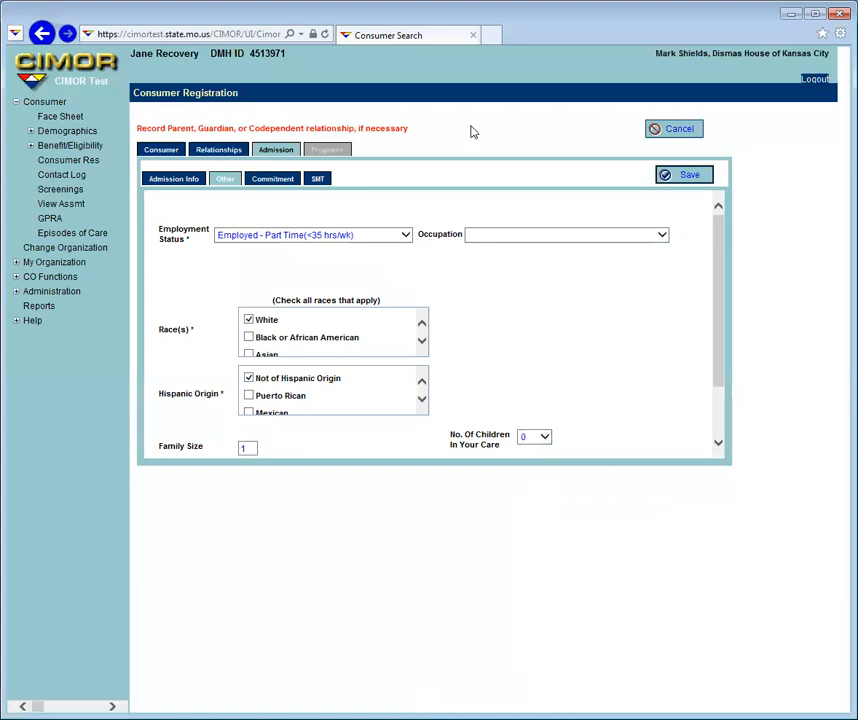
Step: Add a commitment to the admission with admission type Vol - Adult - Self and county COLE
{"action": "left_click", "coordinate": [285, 180]}
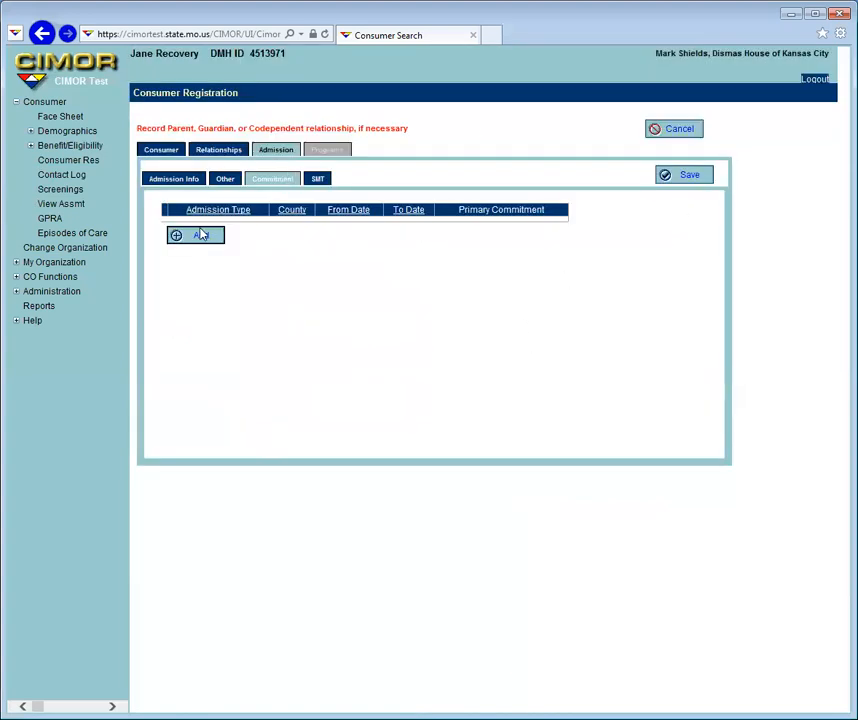
{"action": "left_click", "coordinate": [202, 237]}
{"action": "left_click", "coordinate": [333, 259]}
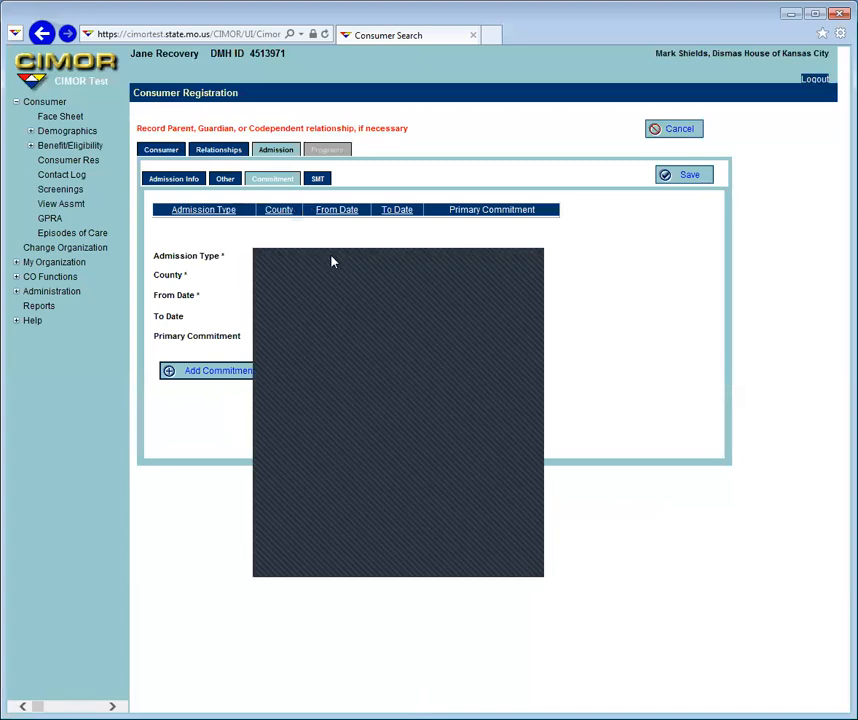
{"action": "left_click", "coordinate": [329, 340]}
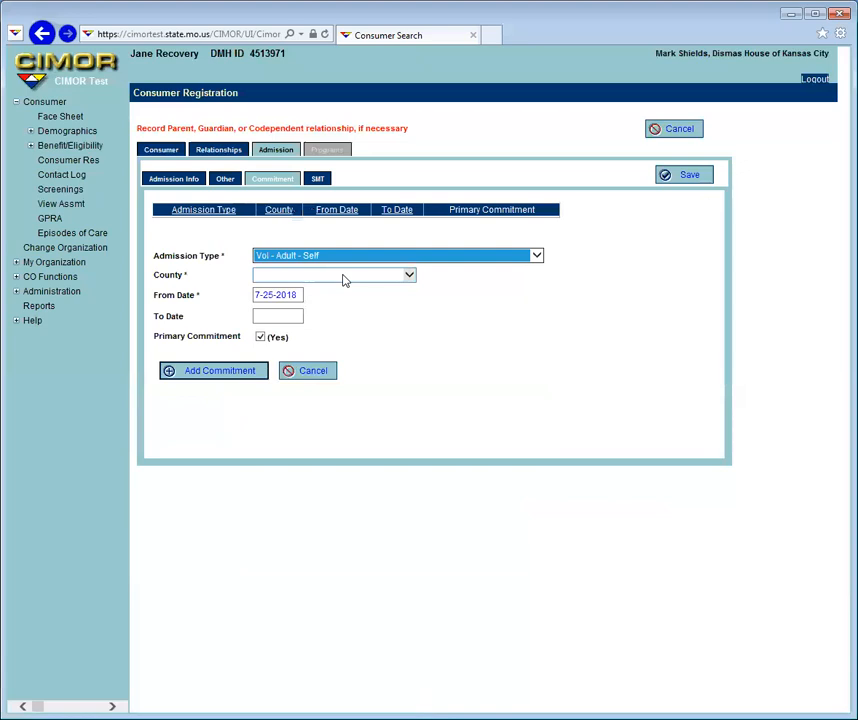
{"action": "left_click", "coordinate": [343, 280]}
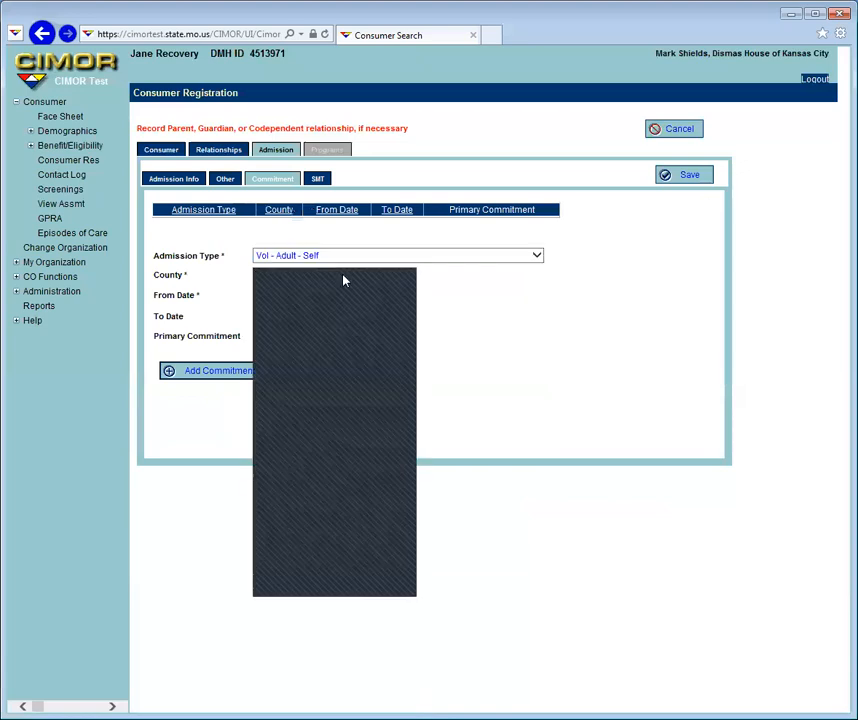
{"action": "left_click", "coordinate": [317, 568]}
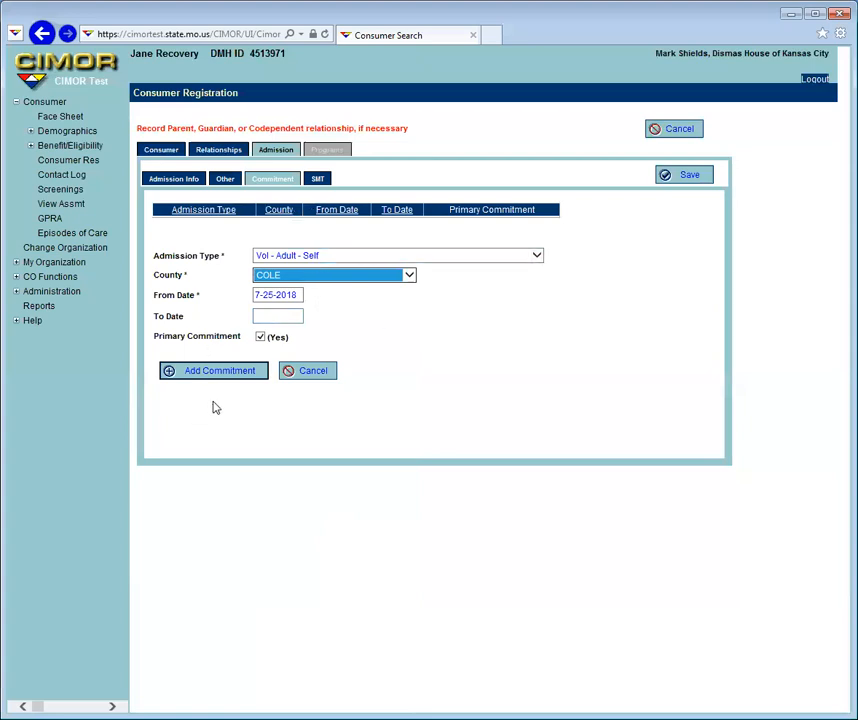
{"action": "left_click", "coordinate": [236, 372]}
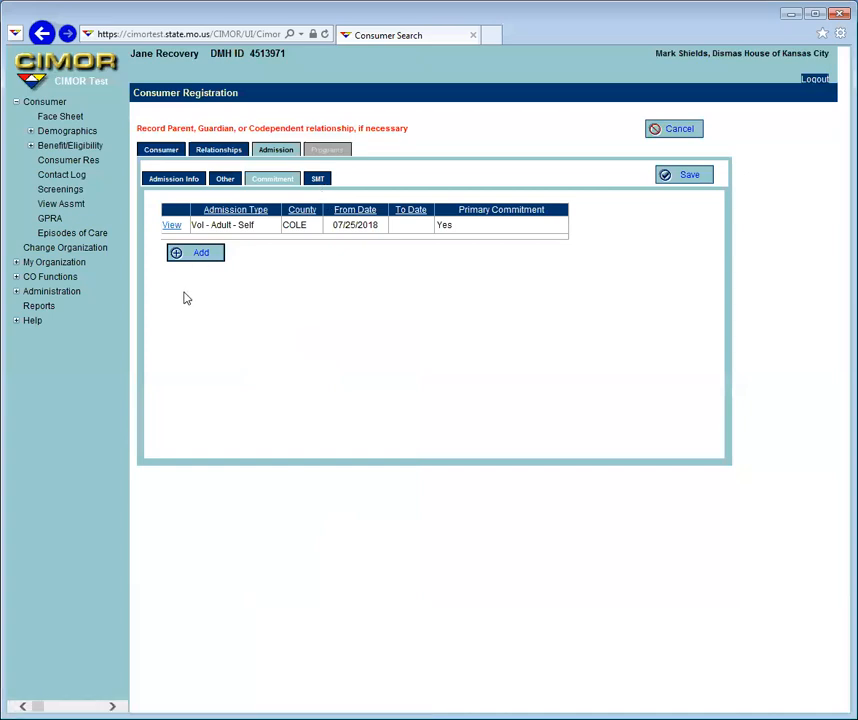
Step: Try to save the admission and check its sections for missing required entries
{"action": "left_click", "coordinate": [689, 176]}
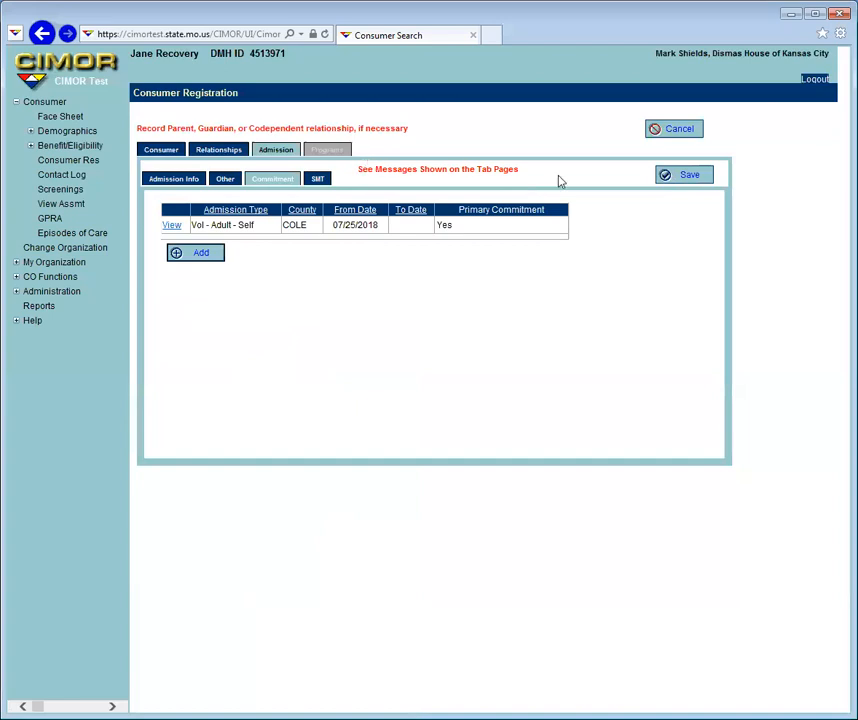
{"action": "left_click", "coordinate": [317, 181]}
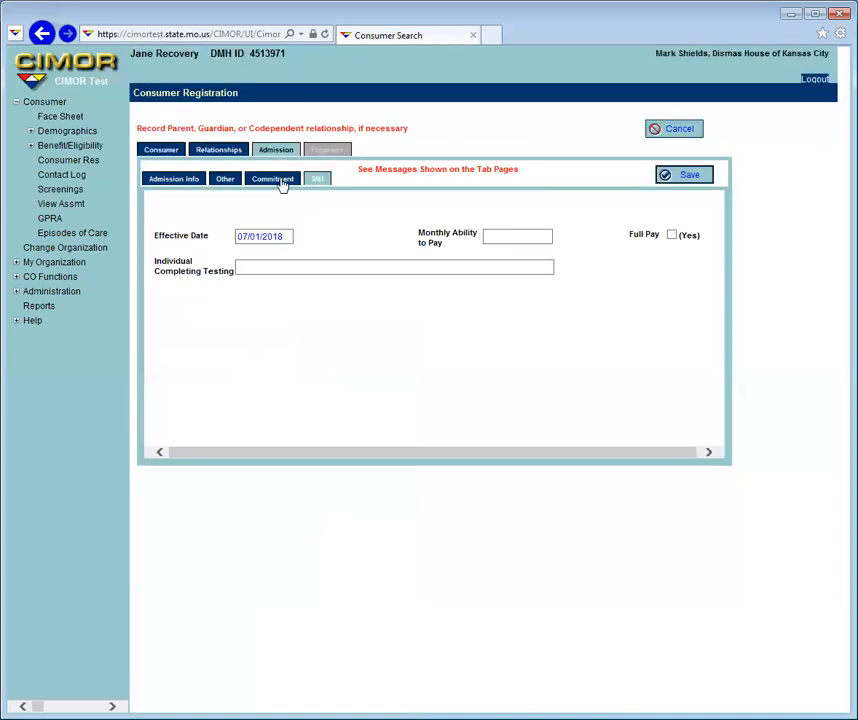
{"action": "left_click", "coordinate": [281, 182]}
{"action": "left_click", "coordinate": [229, 182]}
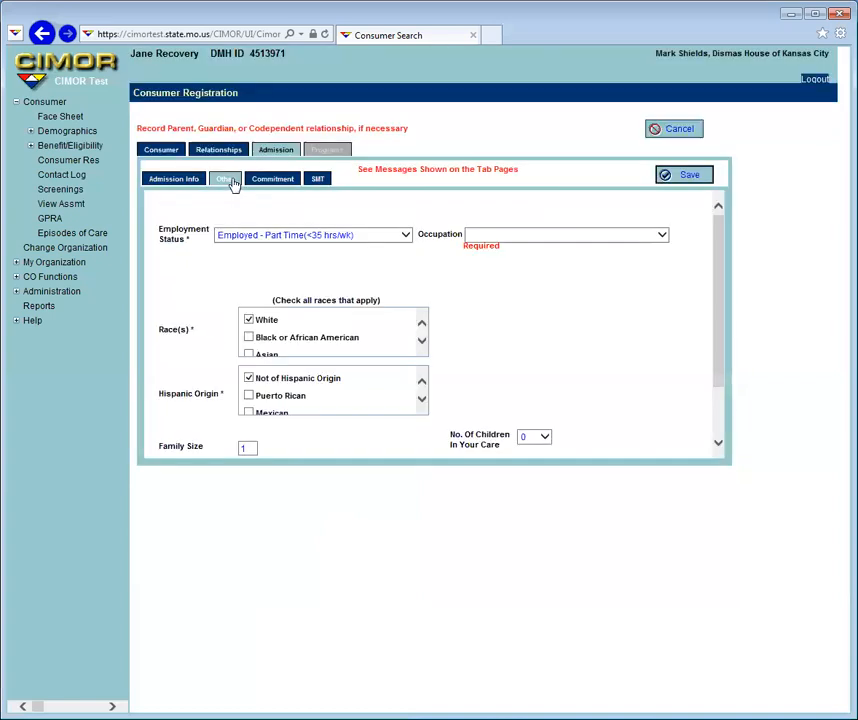
Step: Try to save the admission with the occupation set to Unknown (Invalid for ADA & DD)
{"action": "left_click", "coordinate": [566, 236]}
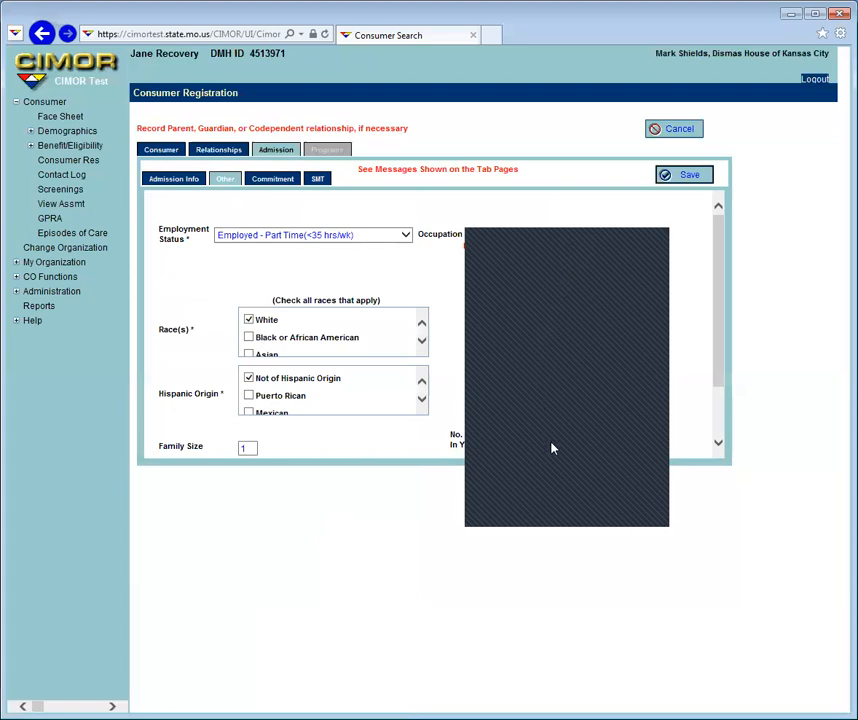
{"action": "left_click", "coordinate": [545, 524]}
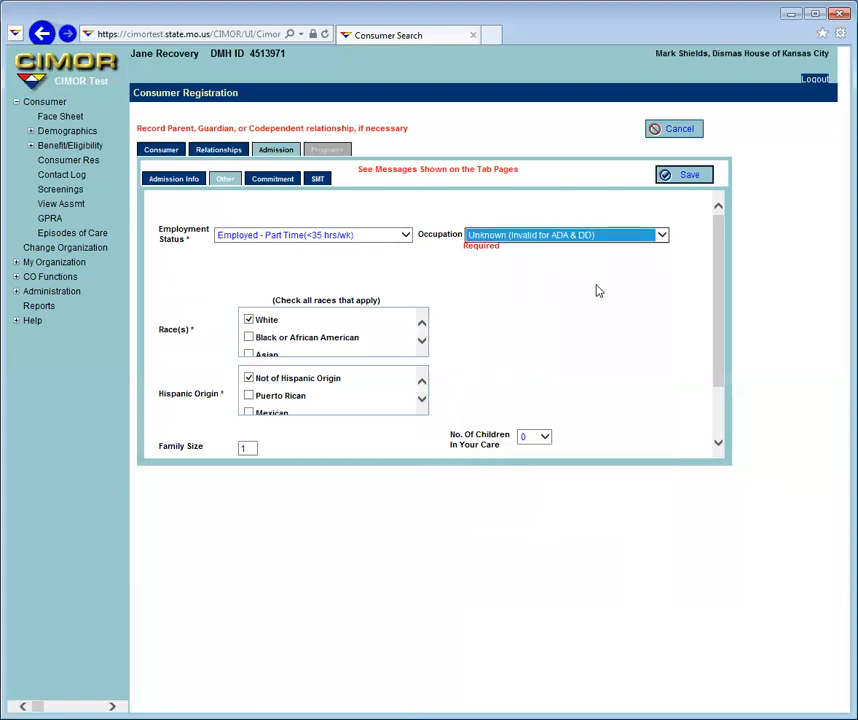
{"action": "left_click", "coordinate": [686, 177]}
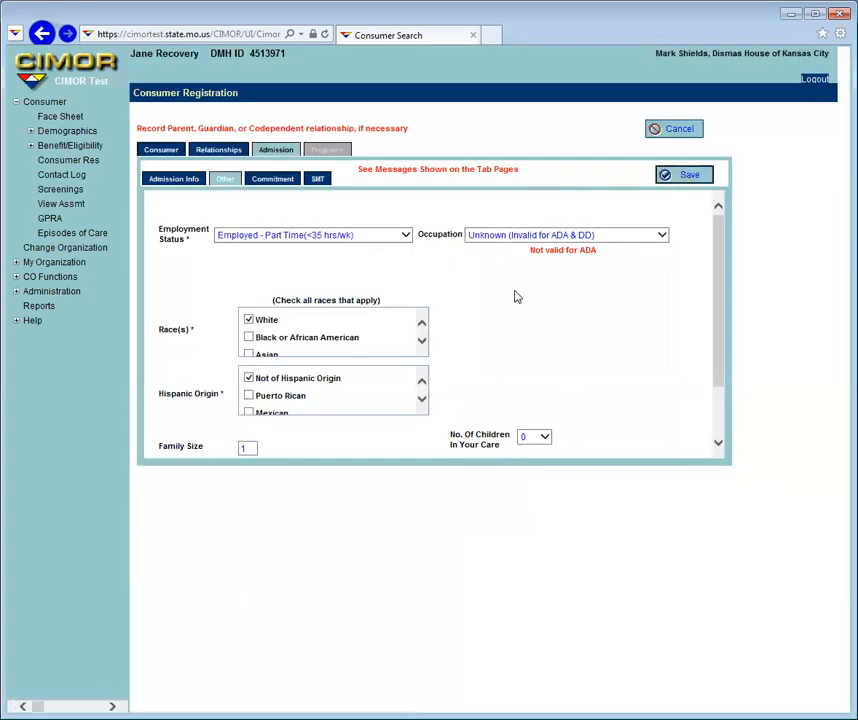
Step: Save the admission with the occupation Installation, Maintenance, & Repair and open the consumer's list of episodes of care
{"action": "left_click", "coordinate": [622, 239]}
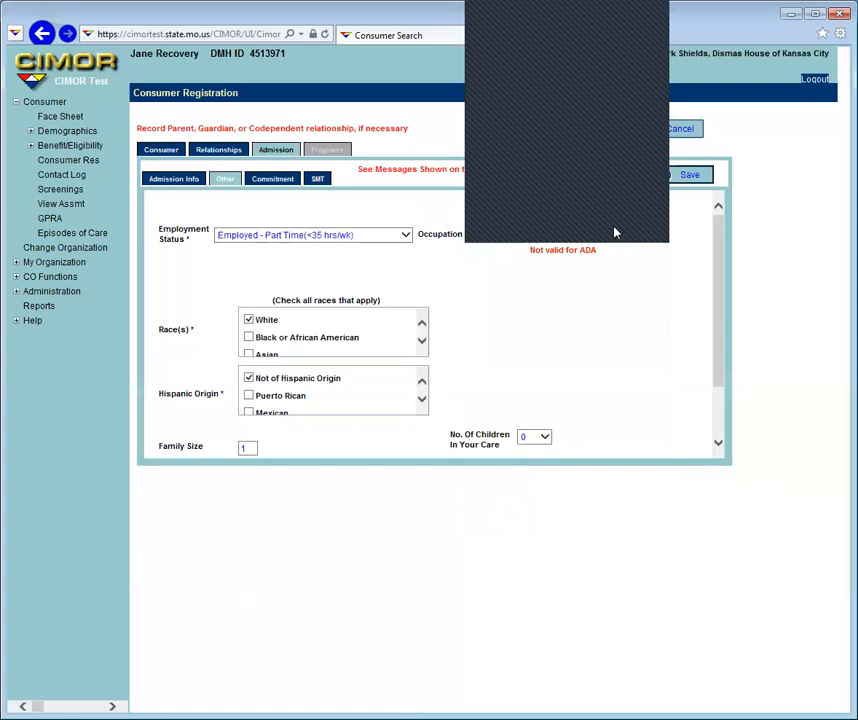
{"action": "left_click", "coordinate": [530, 100]}
{"action": "left_click", "coordinate": [682, 177]}
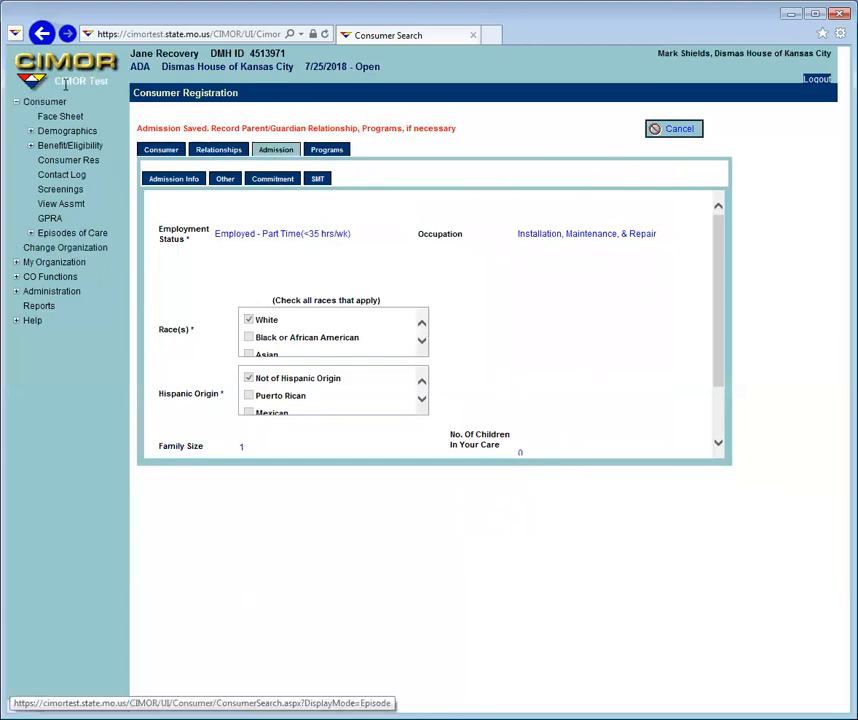
{"action": "left_click", "coordinate": [45, 238]}
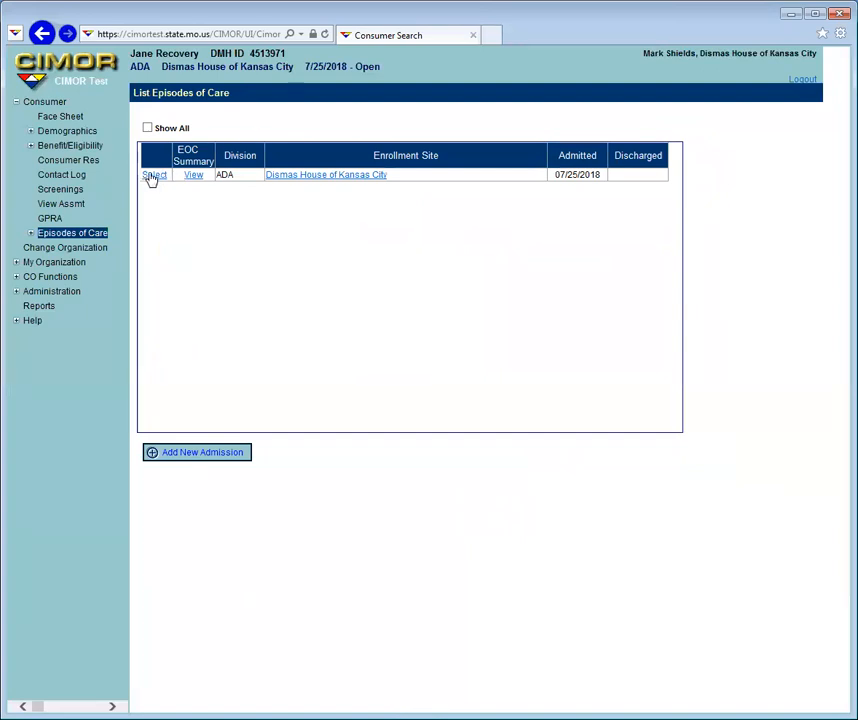
Step: Start a new CAGE-AID screening for the consumer with screening site Dismas House of Kansas City
{"action": "left_click", "coordinate": [62, 193]}
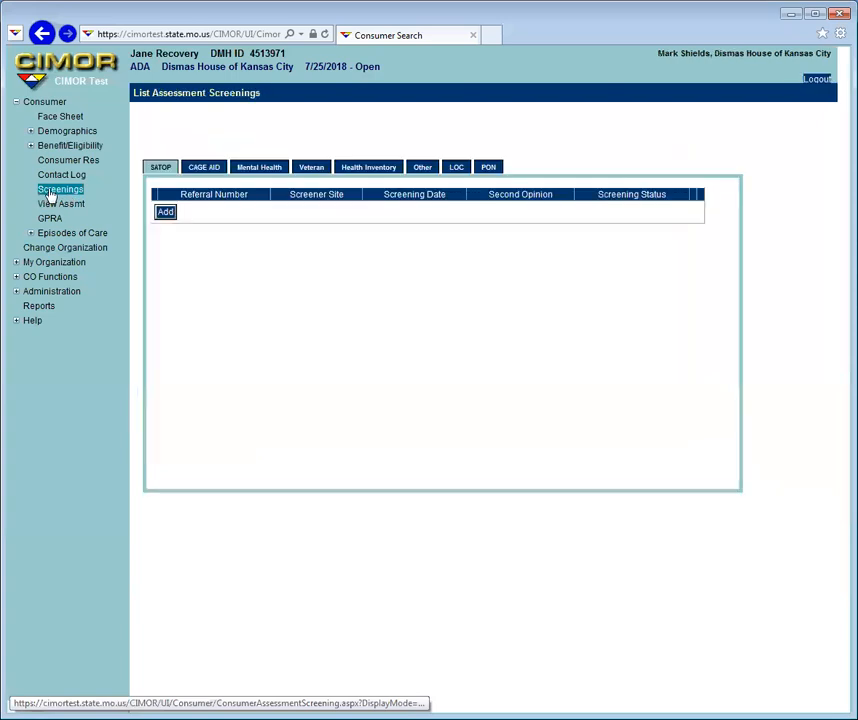
{"action": "left_click", "coordinate": [207, 172]}
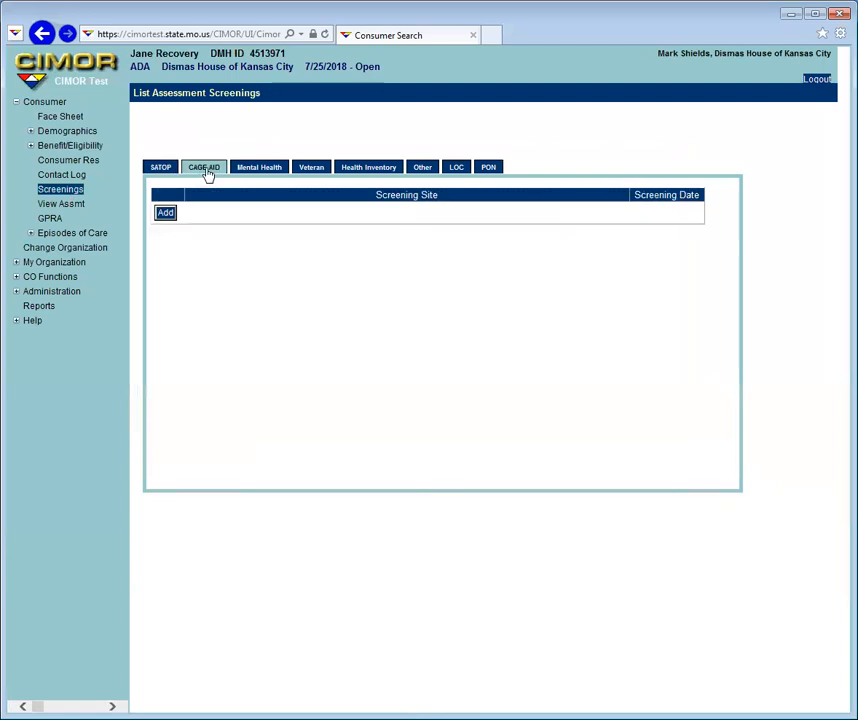
{"action": "left_click", "coordinate": [166, 213]}
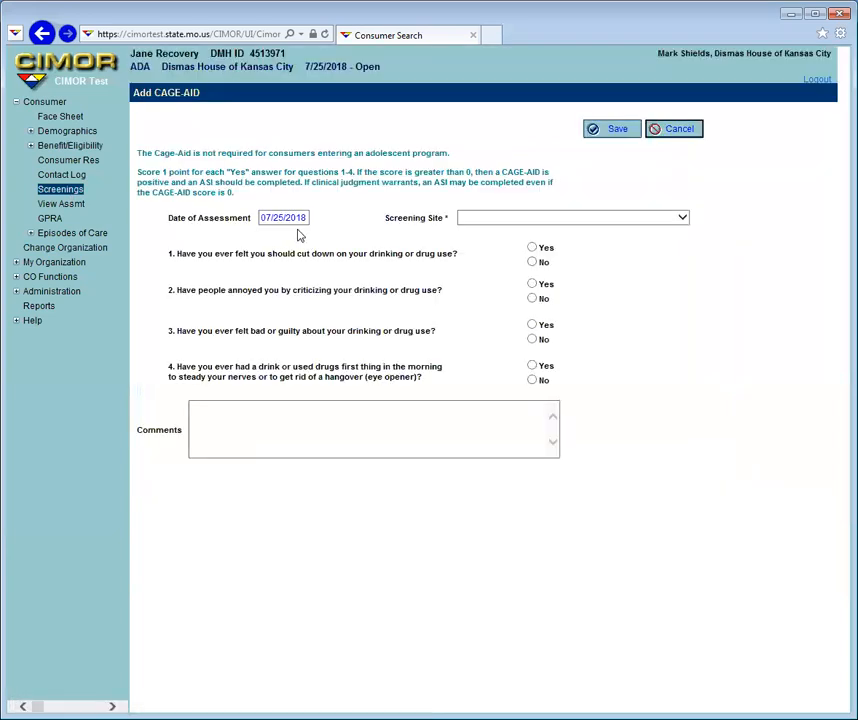
{"action": "left_click", "coordinate": [494, 226]}
{"action": "left_click", "coordinate": [505, 235]}
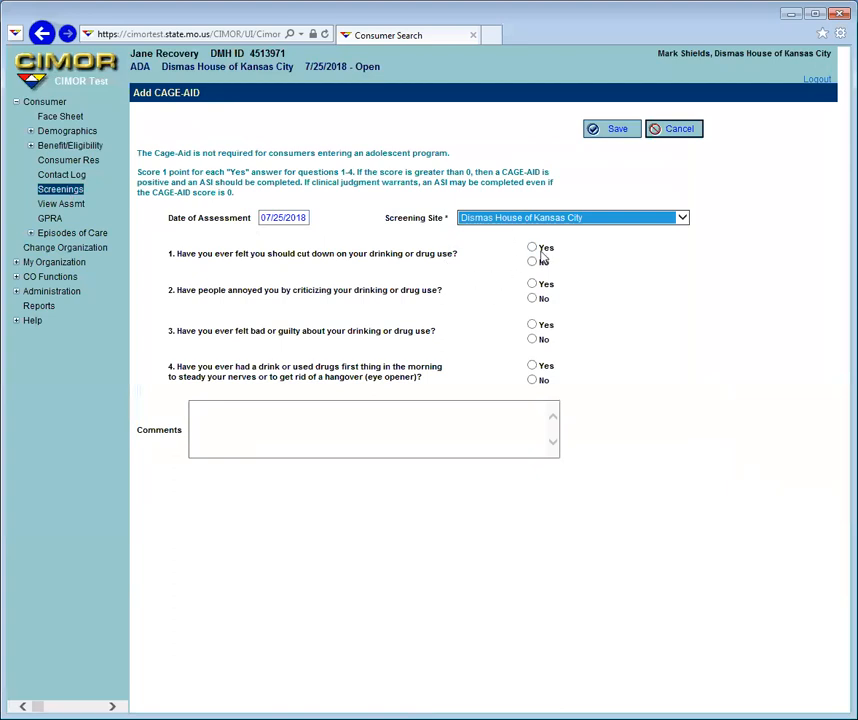
Step: Answer CAGE-AID questions 1 and 4 Yes and 2 and 3 No, save the screening and return to the screenings list
{"action": "left_click", "coordinate": [532, 248]}
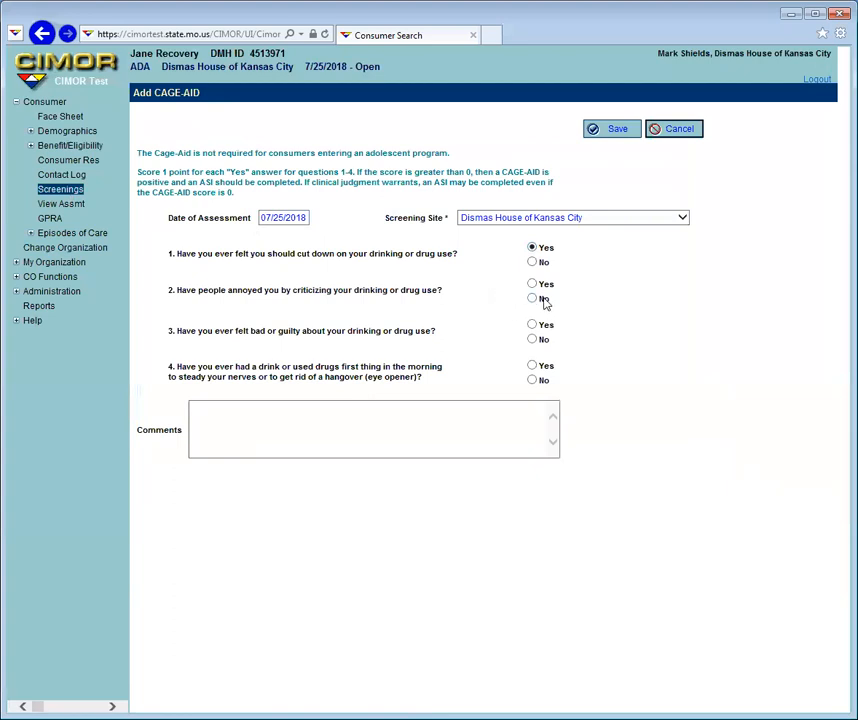
{"action": "left_click", "coordinate": [532, 298]}
{"action": "left_click", "coordinate": [533, 340]}
{"action": "left_click", "coordinate": [533, 366]}
{"action": "left_click", "coordinate": [619, 131]}
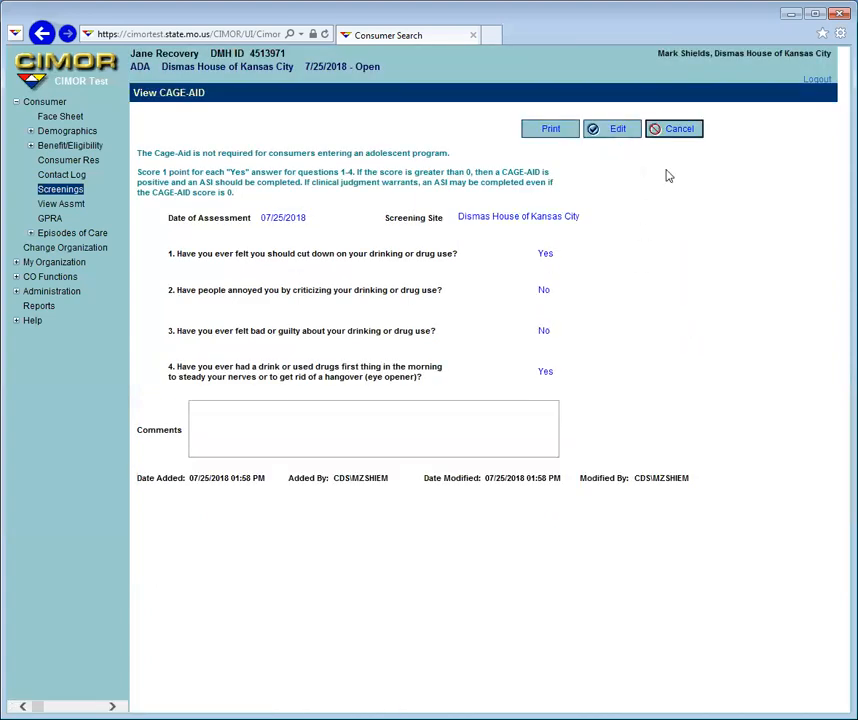
{"action": "left_click", "coordinate": [675, 131]}
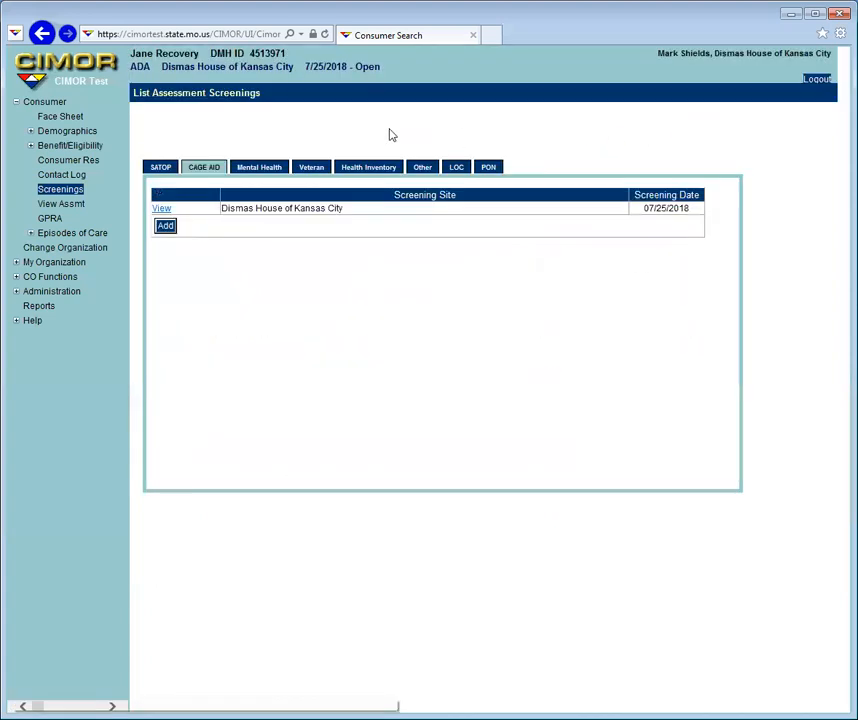
Step: Start a new mental health screening with screening site Dismas House of Kansas City
{"action": "left_click", "coordinate": [258, 168]}
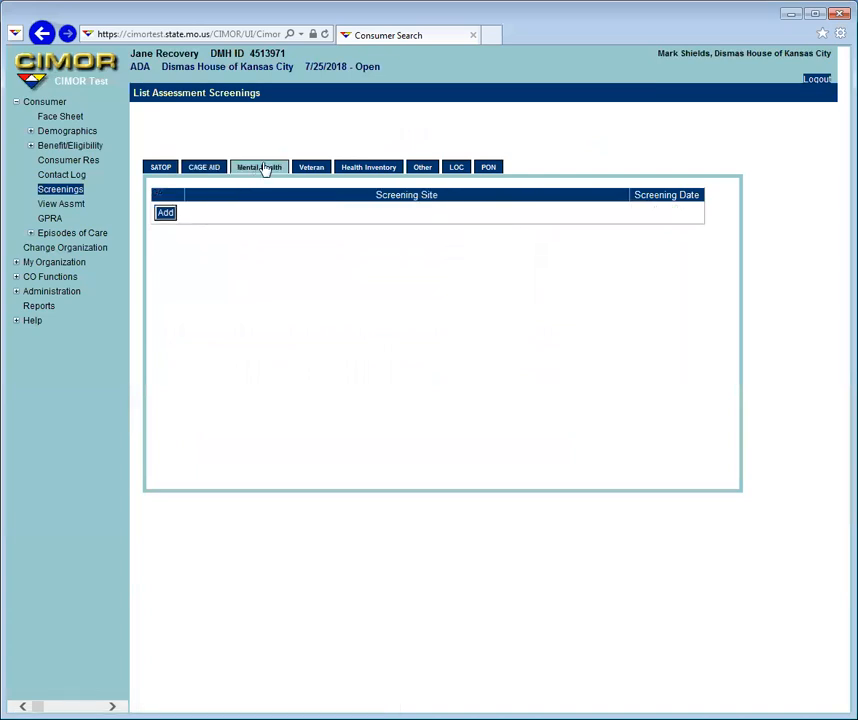
{"action": "left_click", "coordinate": [166, 214]}
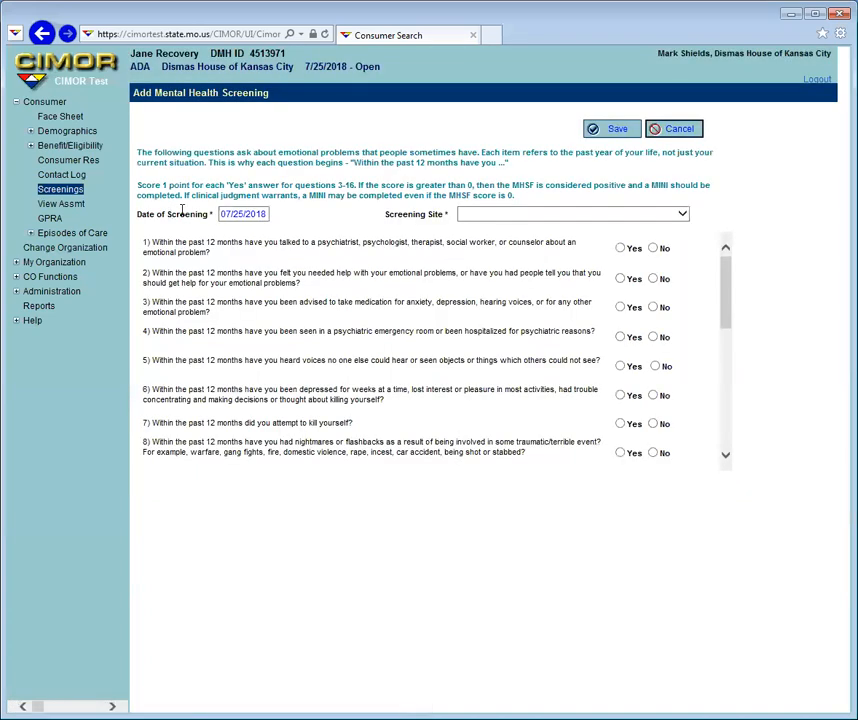
{"action": "left_click", "coordinate": [566, 219]}
{"action": "left_click", "coordinate": [566, 231]}
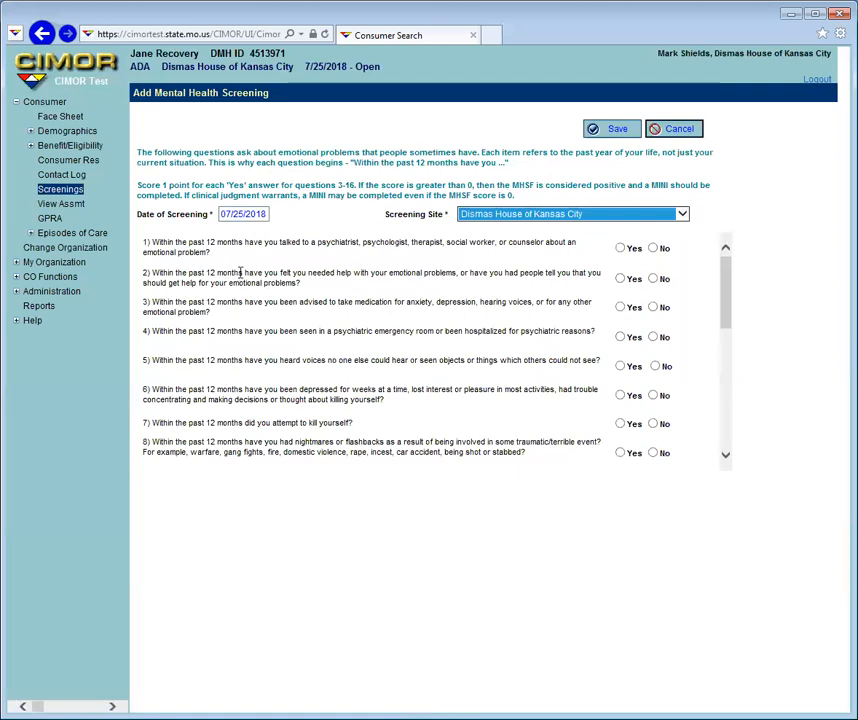
Step: Answer mental health screening questions 1, 2 and 5 No and questions 3 and 4 Yes
{"action": "left_click", "coordinate": [729, 275]}
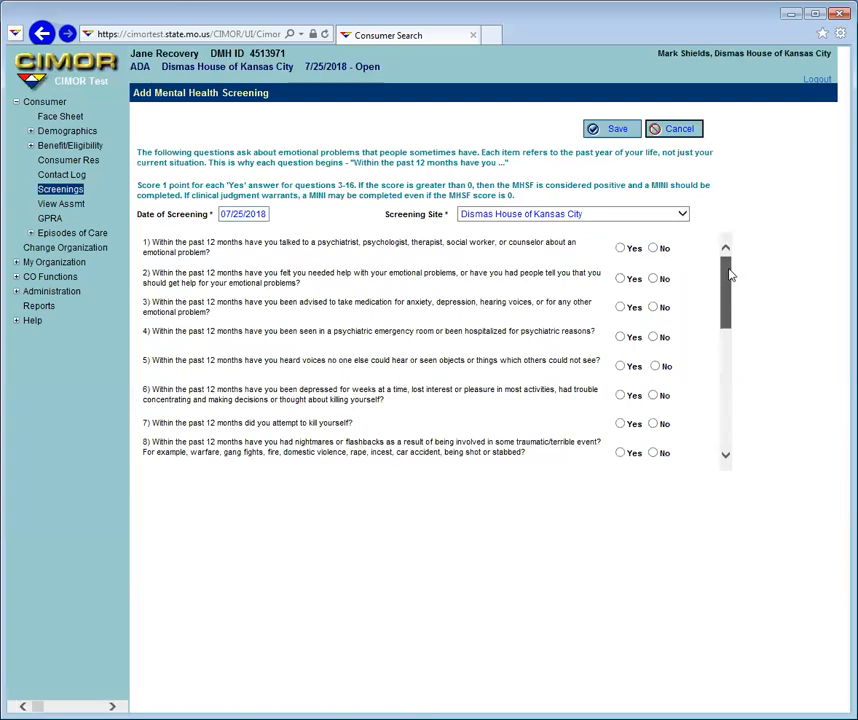
{"action": "left_click_drag", "start_coordinate": [729, 275], "coordinate": [724, 239]}
{"action": "left_click", "coordinate": [654, 249]}
{"action": "left_click", "coordinate": [654, 280]}
{"action": "left_click", "coordinate": [620, 308]}
{"action": "left_click", "coordinate": [620, 337]}
{"action": "left_click", "coordinate": [655, 367]}
Step: Answer mental health screening questions 6, 7, 8 and 10 No and question 9 Yes
{"action": "scroll", "coordinate": [467, 404], "scroll_direction": "down", "scroll_amount": 2}
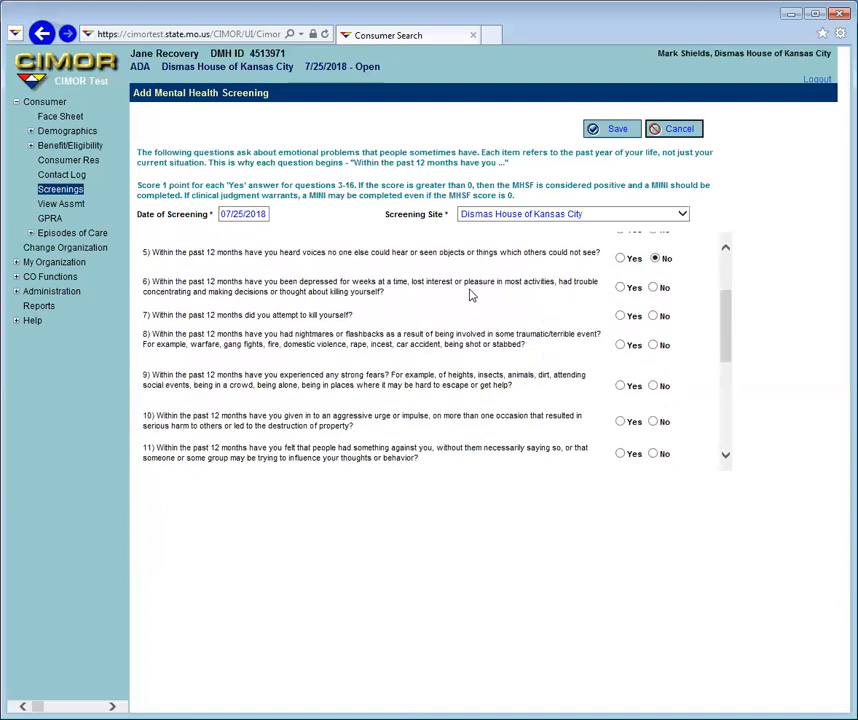
{"action": "left_click", "coordinate": [655, 288]}
{"action": "left_click", "coordinate": [654, 316]}
{"action": "left_click", "coordinate": [655, 345]}
{"action": "left_click", "coordinate": [621, 386]}
{"action": "left_click", "coordinate": [653, 422]}
Step: Answer mental health screening questions 11, 15 and 16 Yes and questions 12, 13 and 14 No
{"action": "scroll", "coordinate": [440, 445], "scroll_direction": "down", "scroll_amount": 3}
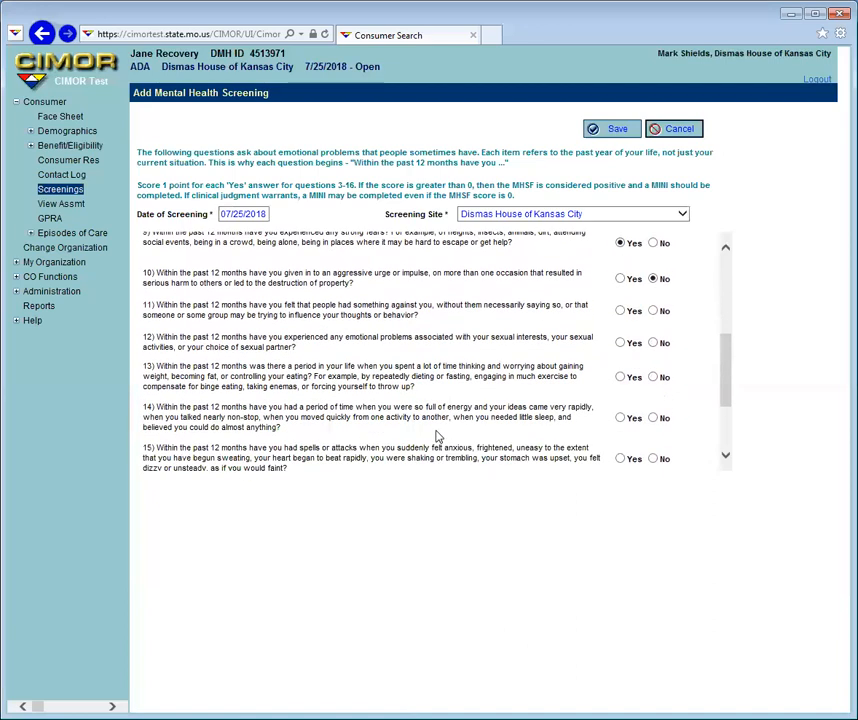
{"action": "left_click", "coordinate": [621, 312]}
{"action": "left_click", "coordinate": [653, 343]}
{"action": "scroll", "coordinate": [470, 340], "scroll_direction": "down", "scroll_amount": 1}
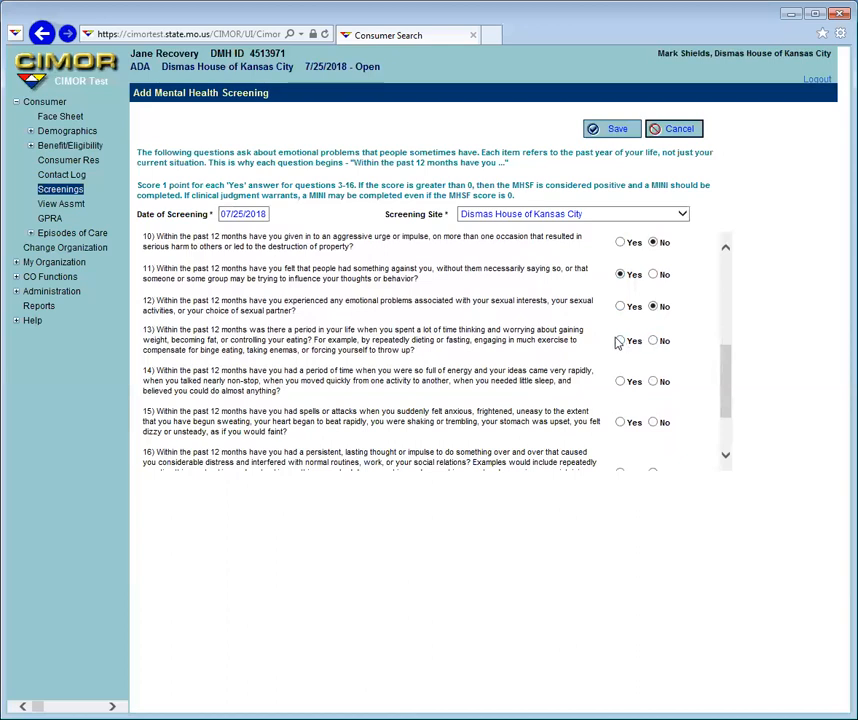
{"action": "left_click", "coordinate": [655, 342]}
{"action": "scroll", "coordinate": [450, 377], "scroll_direction": "down", "scroll_amount": 1}
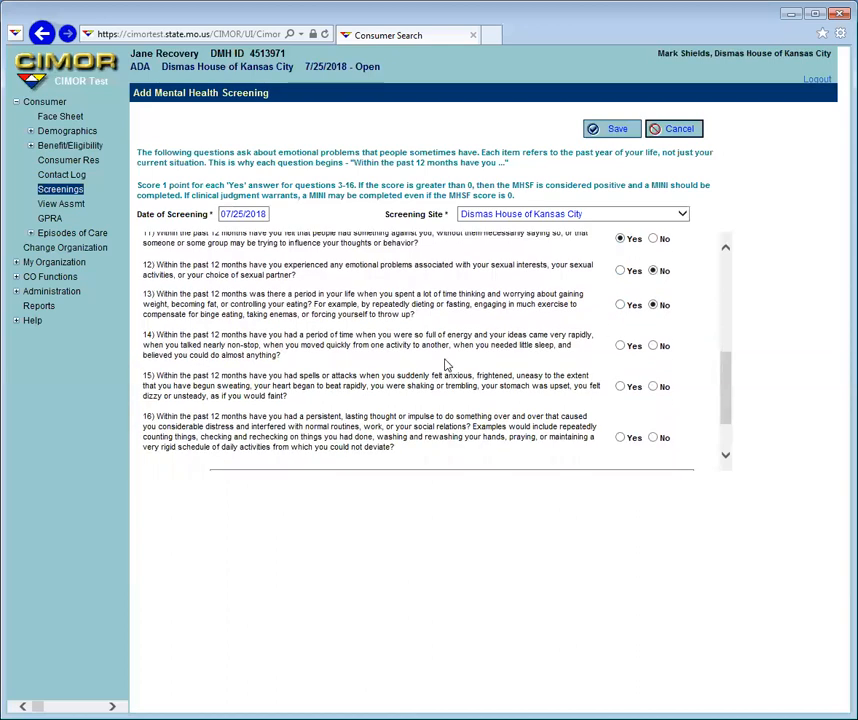
{"action": "left_click", "coordinate": [653, 346]}
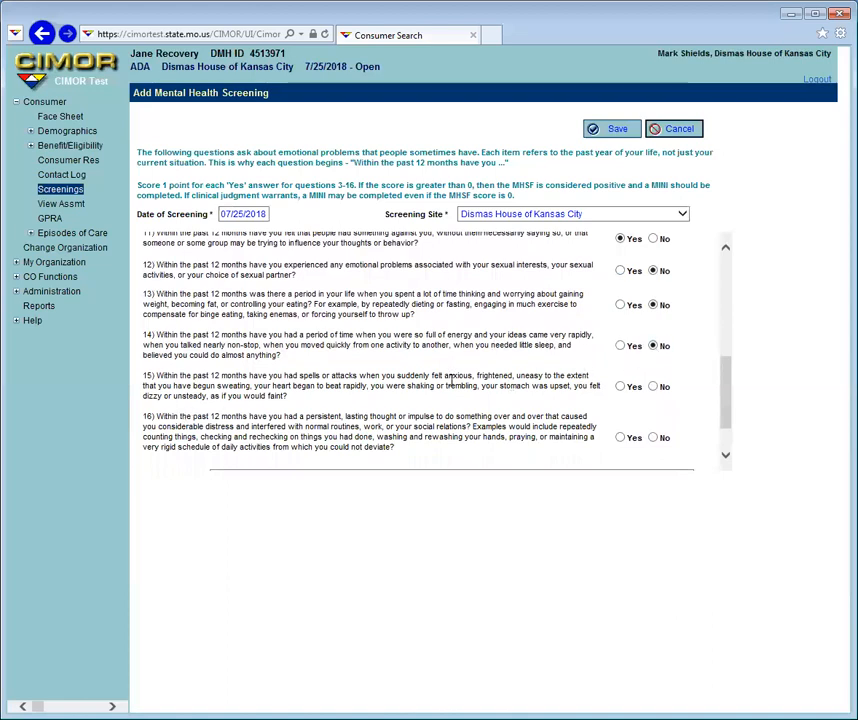
{"action": "left_click", "coordinate": [622, 387]}
{"action": "scroll", "coordinate": [486, 410], "scroll_direction": "down", "scroll_amount": 1}
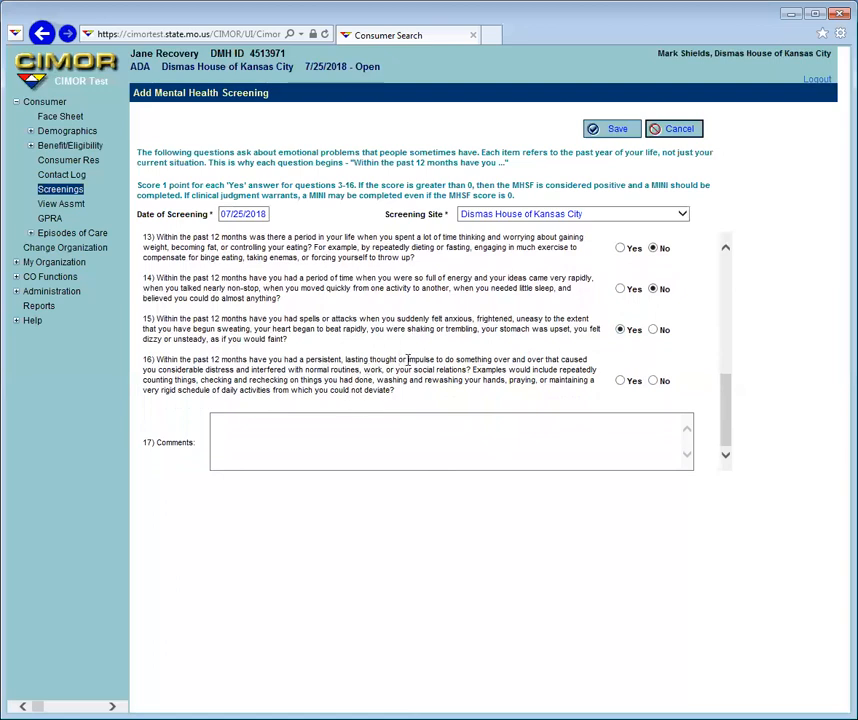
{"action": "left_click", "coordinate": [621, 381]}
Step: Save the mental health screening and return to the list of screenings
{"action": "left_click_drag", "start_coordinate": [729, 416], "coordinate": [728, 280]}
{"action": "left_click", "coordinate": [638, 130]}
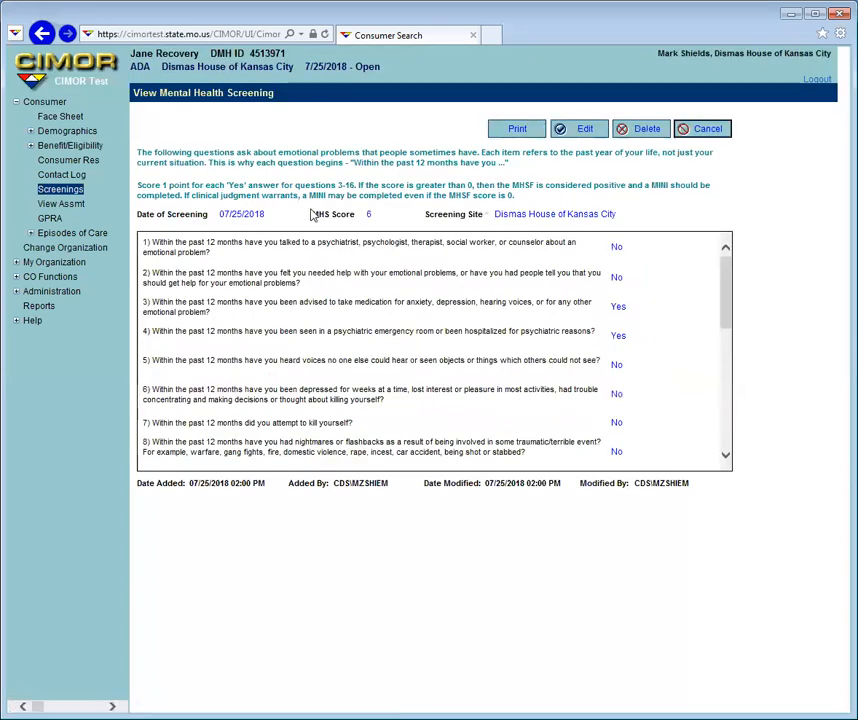
{"action": "left_click", "coordinate": [698, 129]}
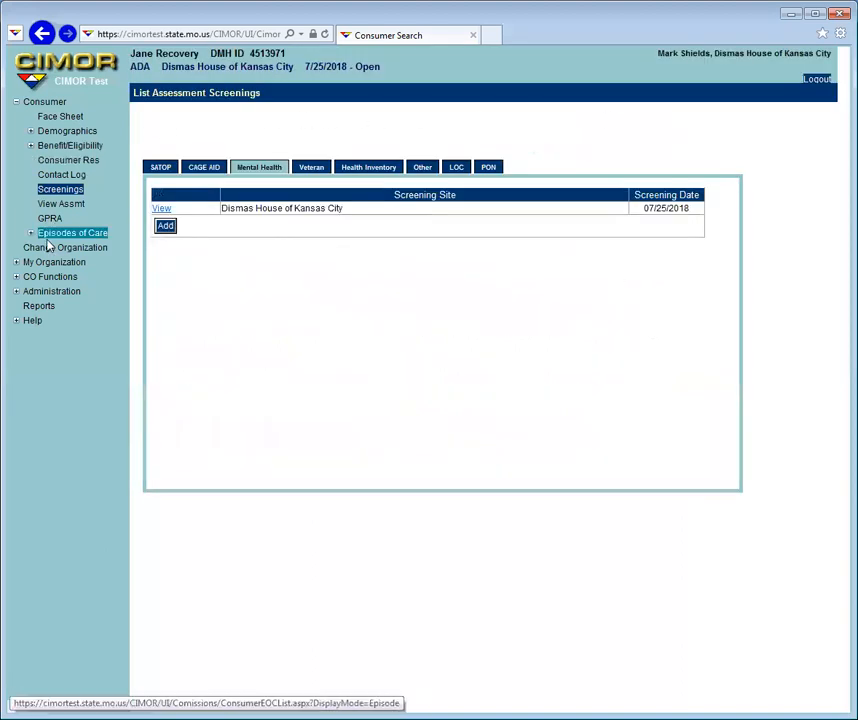